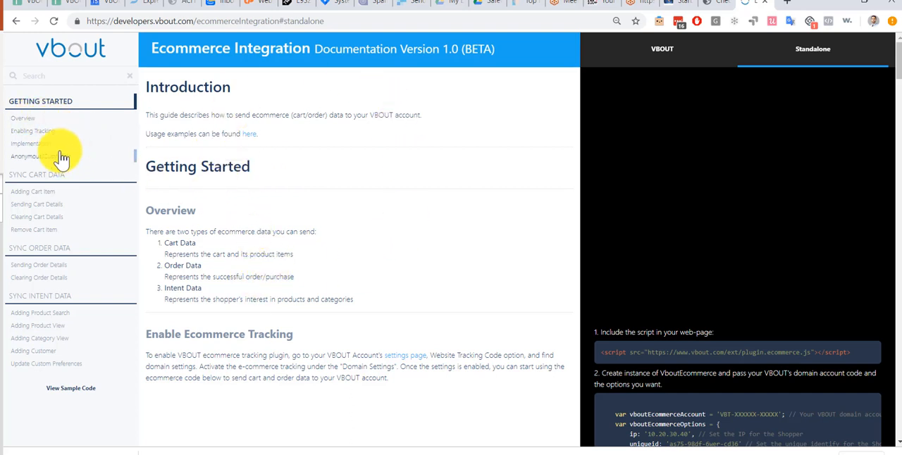
- View the VBOUT and Standalone code variants and the Overview section of the Ecommerce Integration documentation
{"action": "left_click", "coordinate": [679, 56]}
{"action": "left_click", "coordinate": [784, 58]}
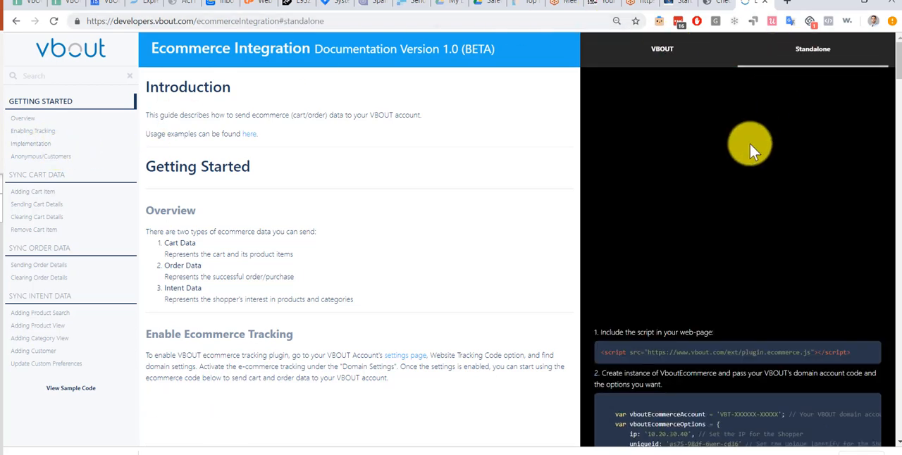
{"action": "scroll", "coordinate": [725, 170], "scroll_direction": "down", "scroll_amount": 4}
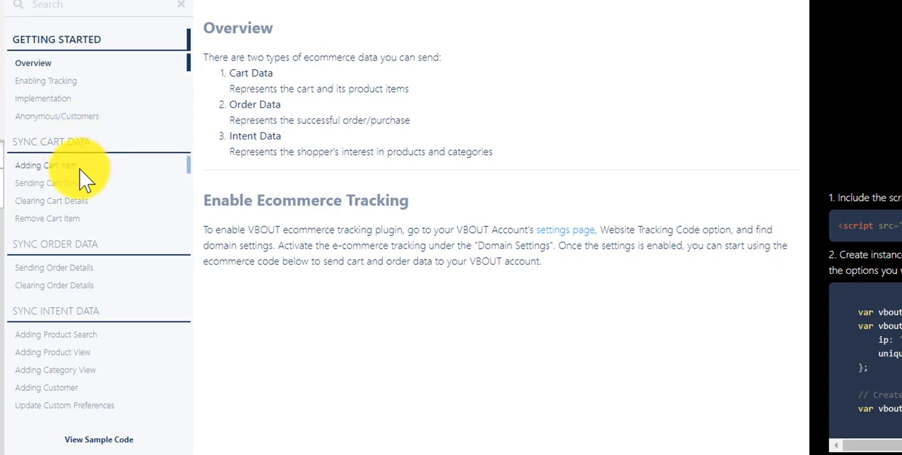
- Look through the Sync Cart Data documentation on adding cart items, sending cart details and clearing cart details
{"action": "left_click", "coordinate": [54, 166]}
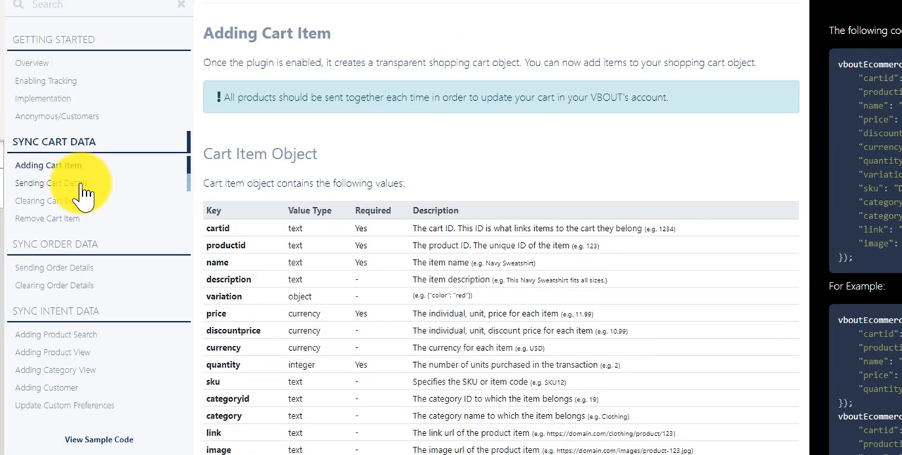
{"action": "left_click", "coordinate": [81, 184]}
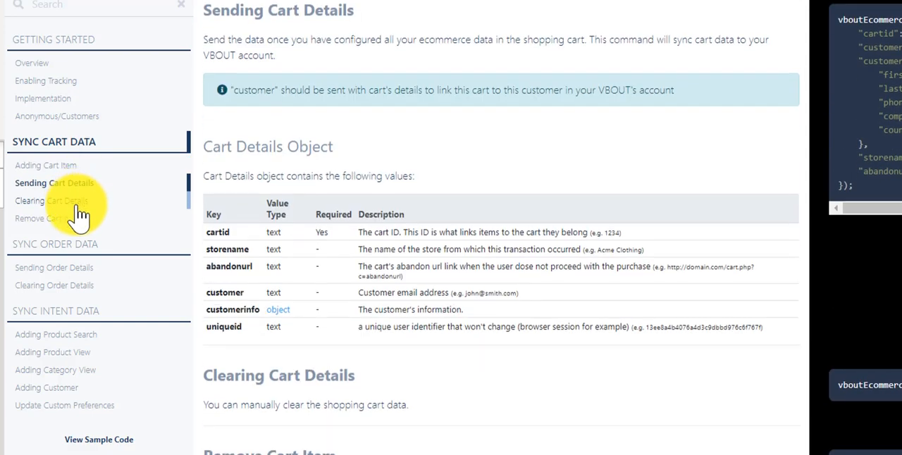
{"action": "left_click", "coordinate": [79, 202]}
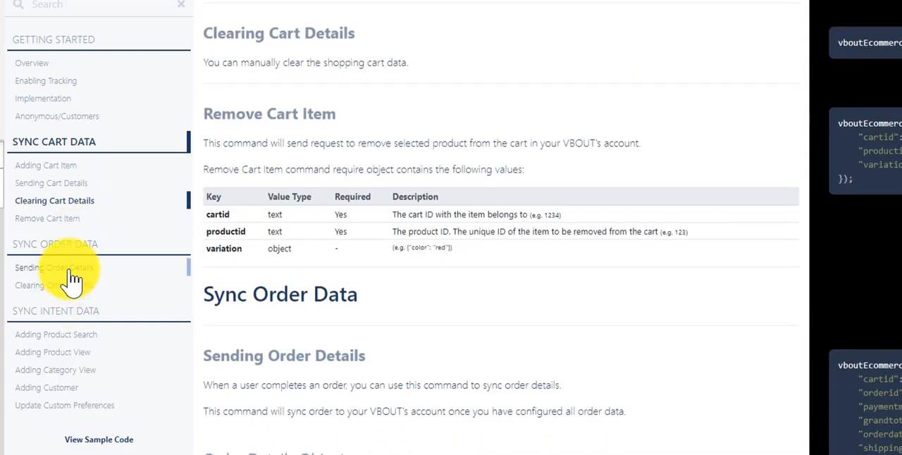
- Examine the Sending Order Details documentation, including the order object's keys and the billing and shipping code sample
{"action": "left_click", "coordinate": [73, 279]}
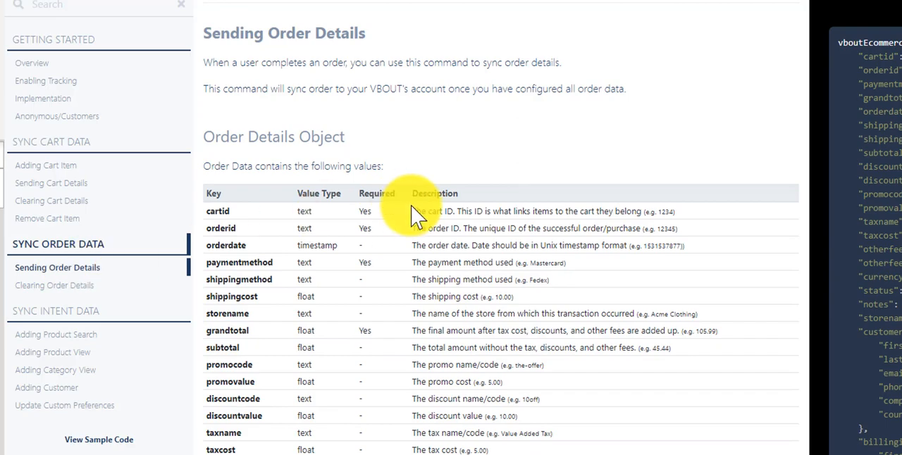
{"action": "scroll", "coordinate": [419, 216], "scroll_direction": "down", "scroll_amount": 2}
{"action": "scroll", "coordinate": [637, 250], "scroll_direction": "down", "scroll_amount": 2}
{"action": "scroll", "coordinate": [637, 250], "scroll_direction": "down", "scroll_amount": 4}
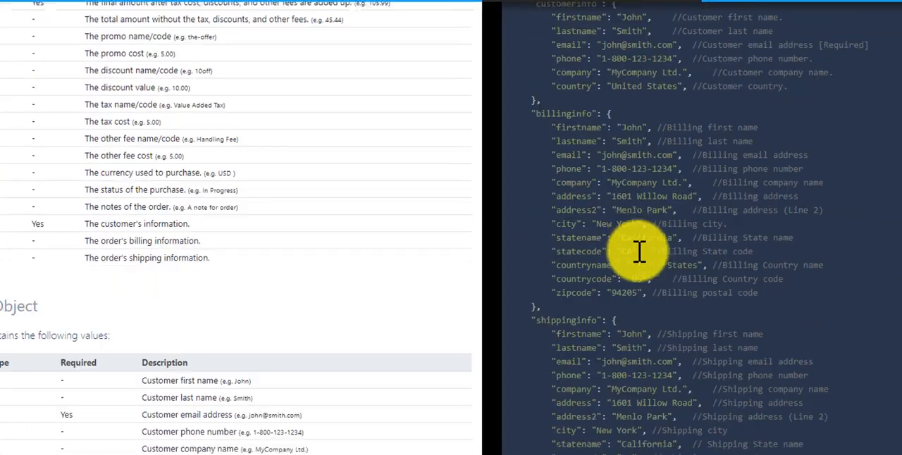
{"action": "scroll", "coordinate": [639, 250], "scroll_direction": "up", "scroll_amount": 6}
{"action": "scroll", "coordinate": [639, 249], "scroll_direction": "up", "scroll_amount": 3}
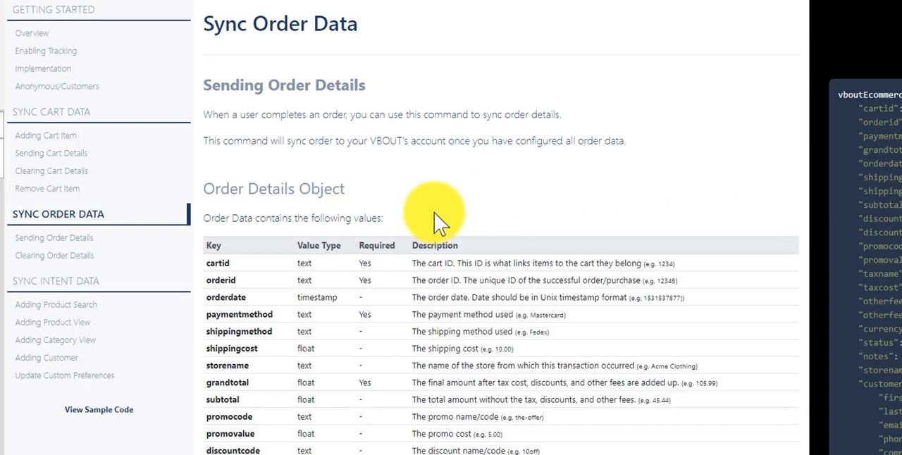
- Open the ecommerce sample code page and look through the examples for category visits, product visits and order details
{"action": "left_click", "coordinate": [112, 422]}
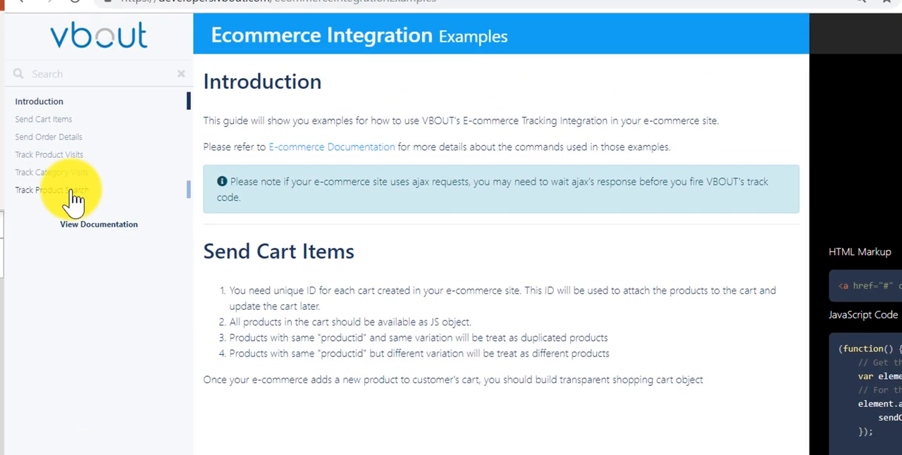
{"action": "left_click", "coordinate": [73, 190]}
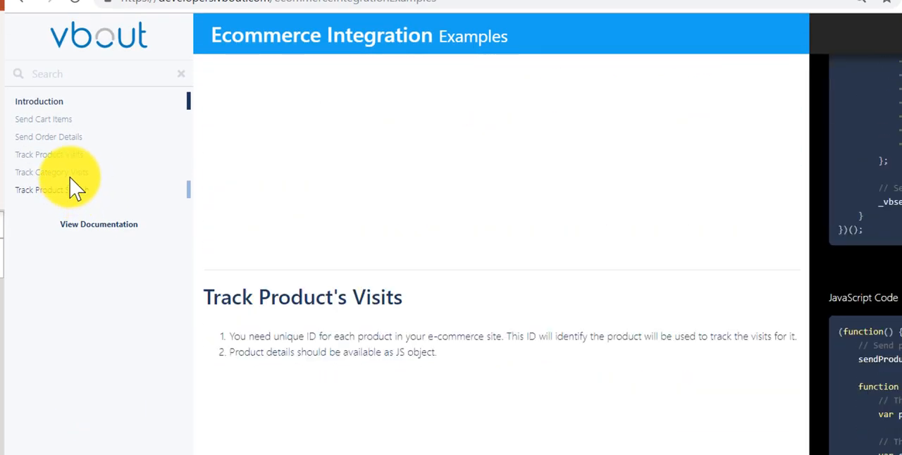
{"action": "scroll", "coordinate": [342, 206], "scroll_direction": "up", "scroll_amount": 5}
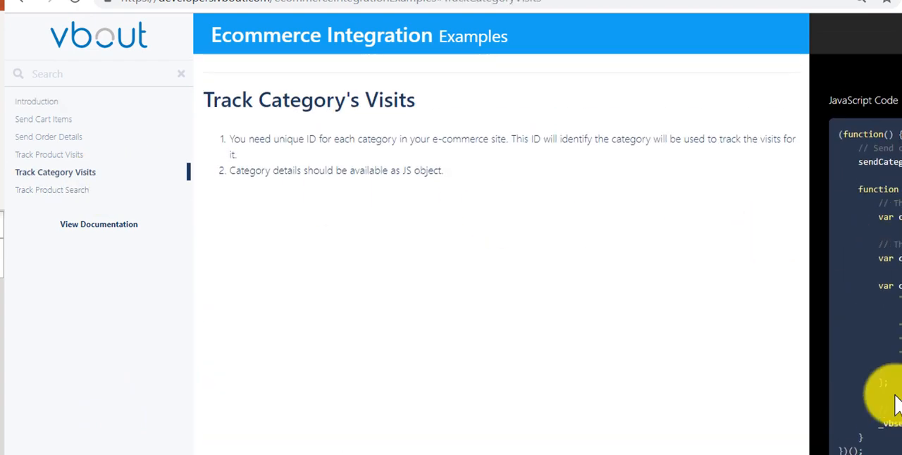
{"action": "left_click", "coordinate": [44, 154]}
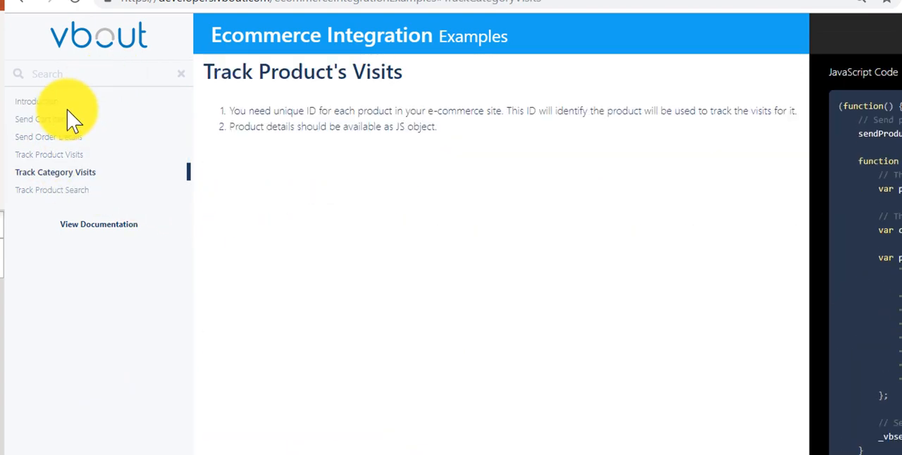
{"action": "left_click", "coordinate": [51, 138]}
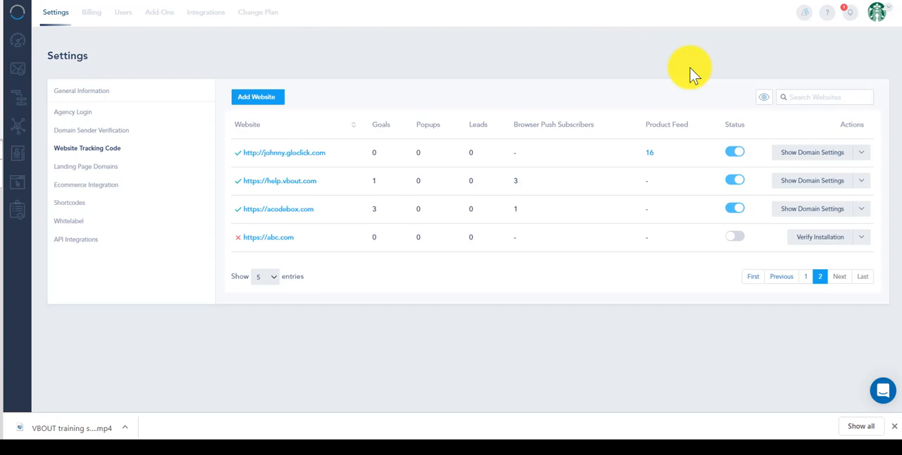
- Check the Activate Ecommerce Tracking option in the domain settings of johnny.gloclick.com and leave the settings without submitting
{"action": "left_click", "coordinate": [878, 13]}
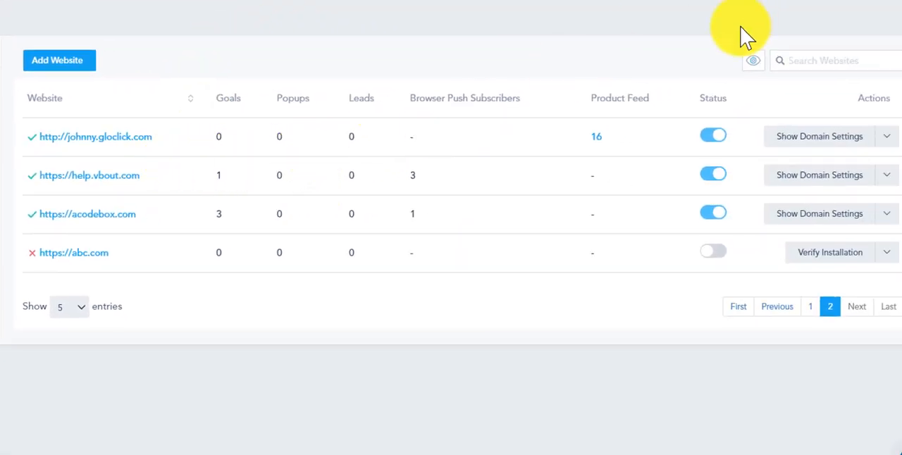
{"action": "left_click", "coordinate": [821, 147]}
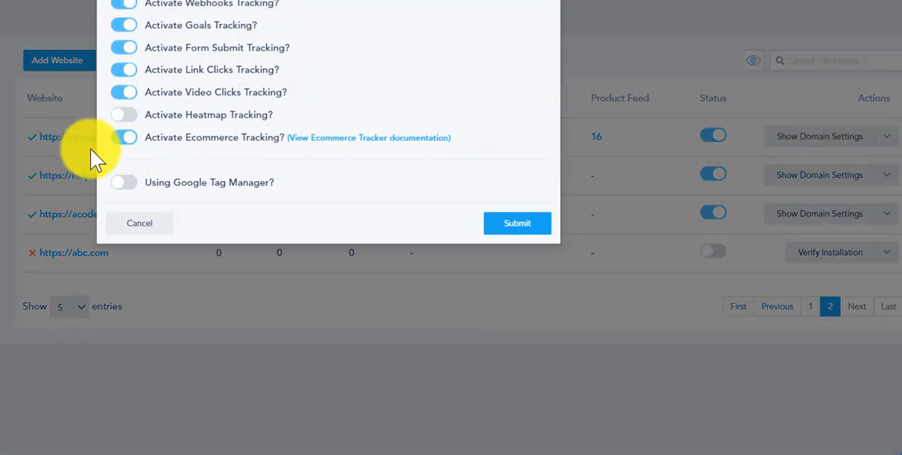
{"action": "left_click", "coordinate": [125, 139]}
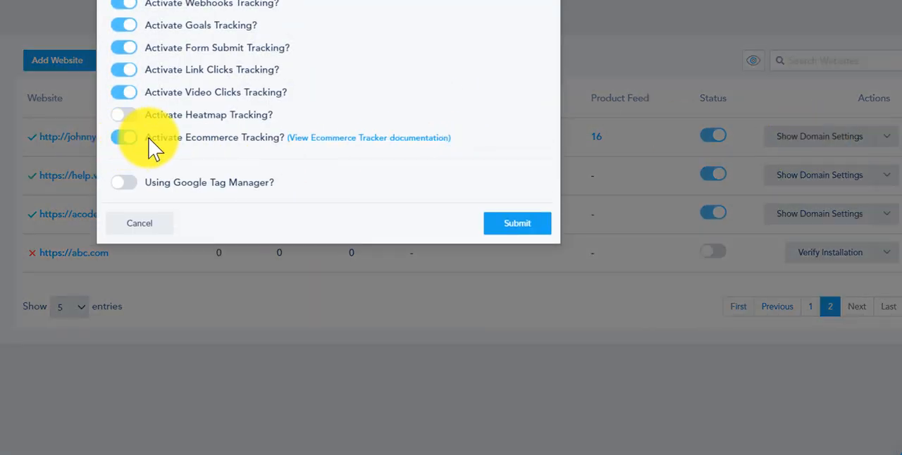
{"action": "left_click_drag", "start_coordinate": [150, 139], "coordinate": [281, 139]}
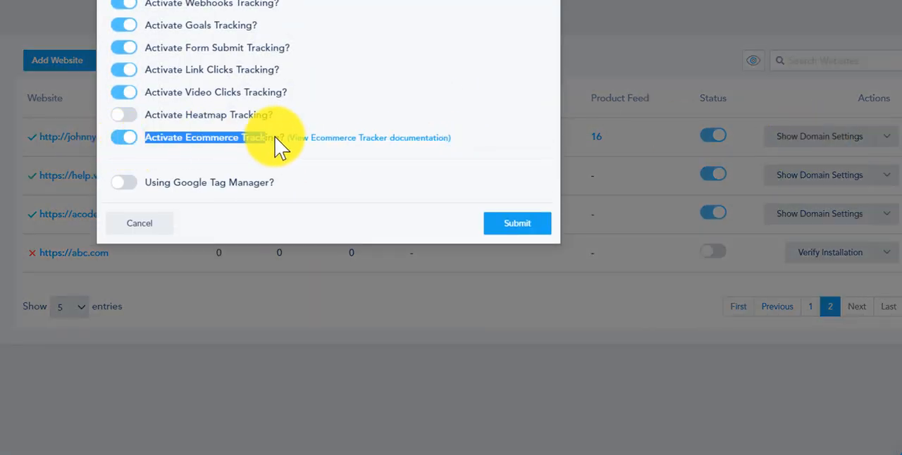
{"action": "left_click", "coordinate": [126, 141]}
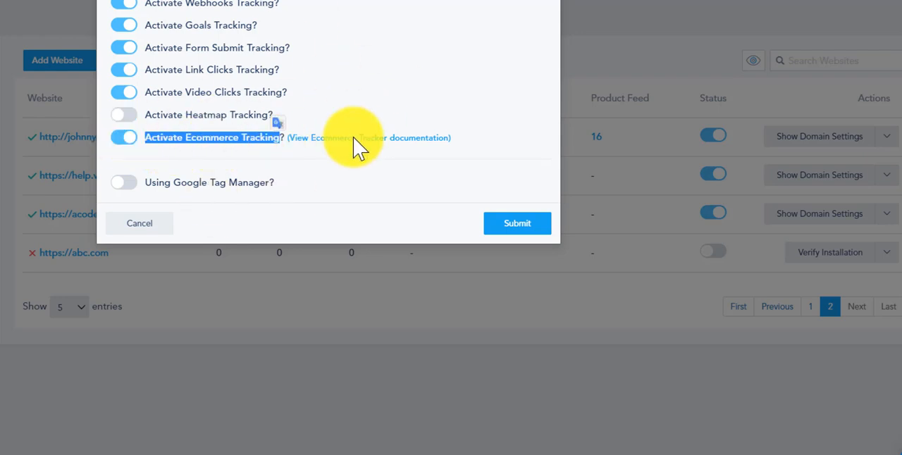
{"action": "left_click", "coordinate": [179, 224]}
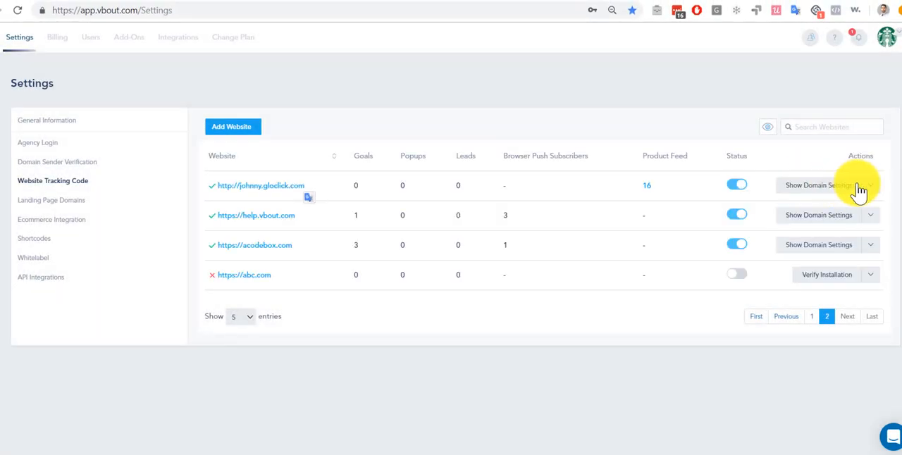
- Look through the product feed of johnny.gloclick.com and view its product import options without uploading a file
{"action": "left_click", "coordinate": [872, 188]}
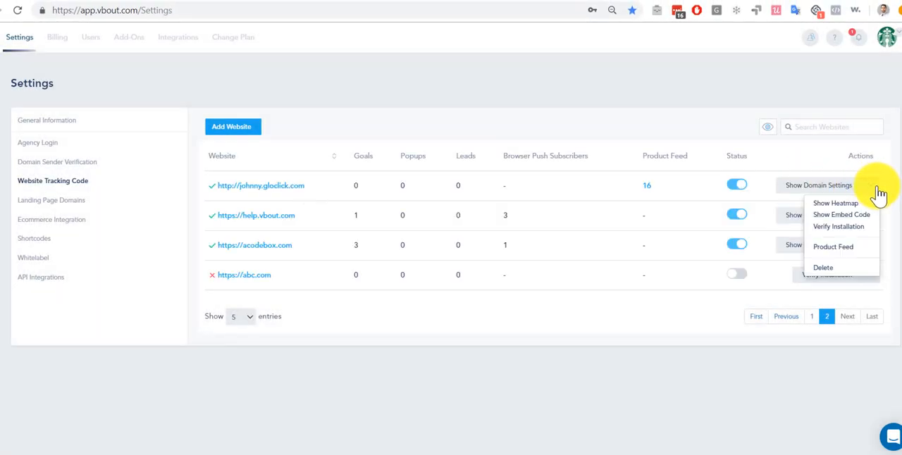
{"action": "left_click", "coordinate": [846, 250]}
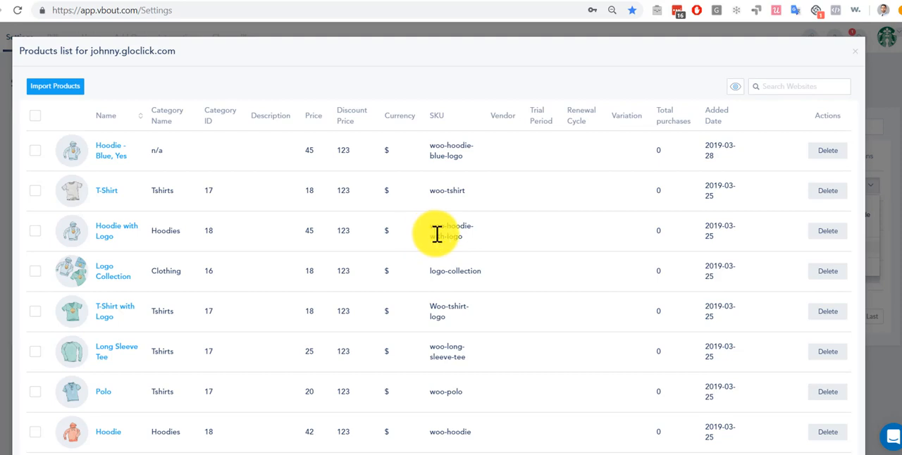
{"action": "scroll", "coordinate": [173, 221], "scroll_direction": "down", "scroll_amount": 5}
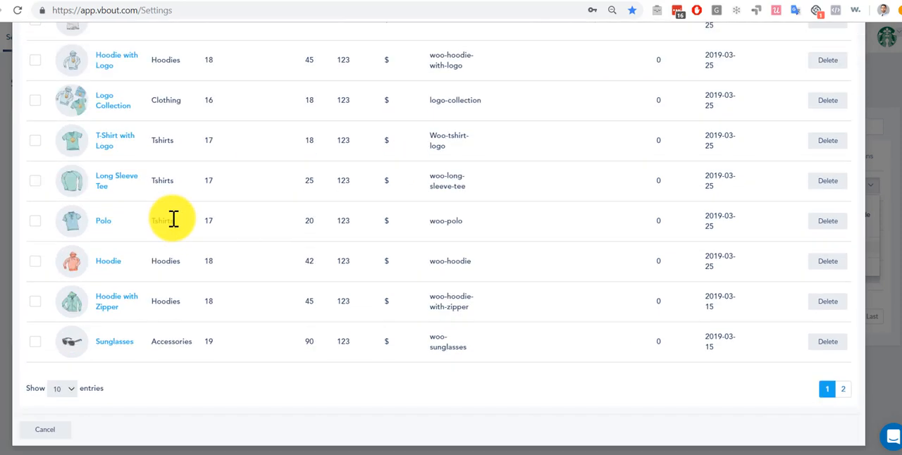
{"action": "scroll", "coordinate": [178, 224], "scroll_direction": "up", "scroll_amount": 5}
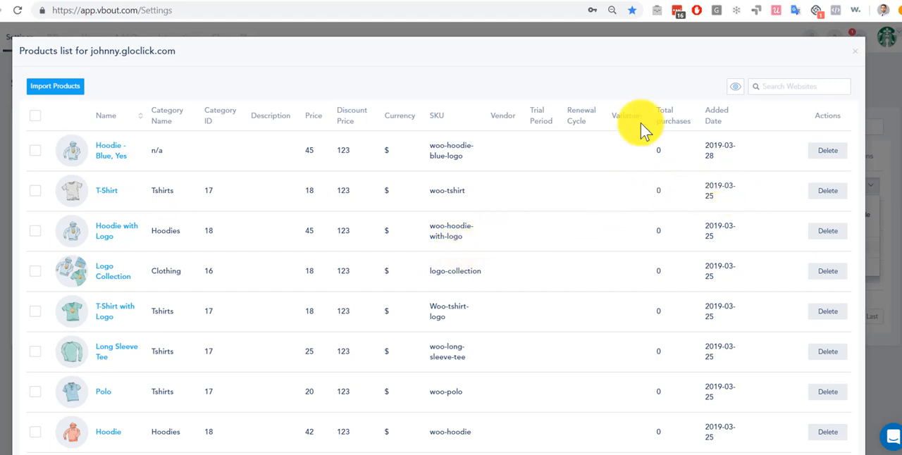
{"action": "left_click", "coordinate": [70, 92]}
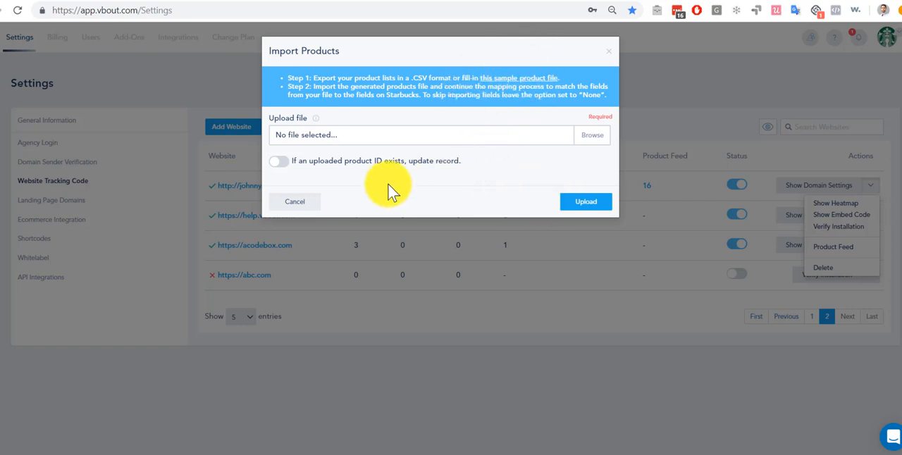
{"action": "left_click", "coordinate": [296, 201]}
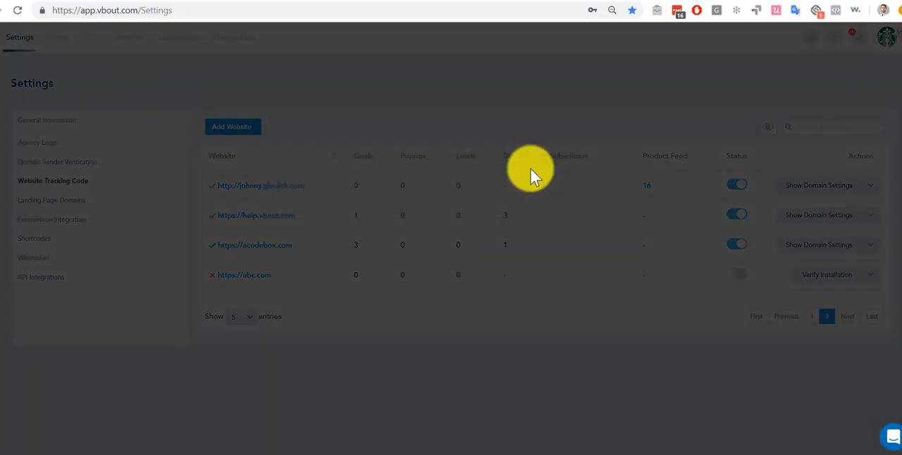
- Reopen the product list of johnny.gloclick.com from its product feed count, view it and close it
{"action": "left_click", "coordinate": [647, 185]}
{"action": "left_click", "coordinate": [856, 59]}
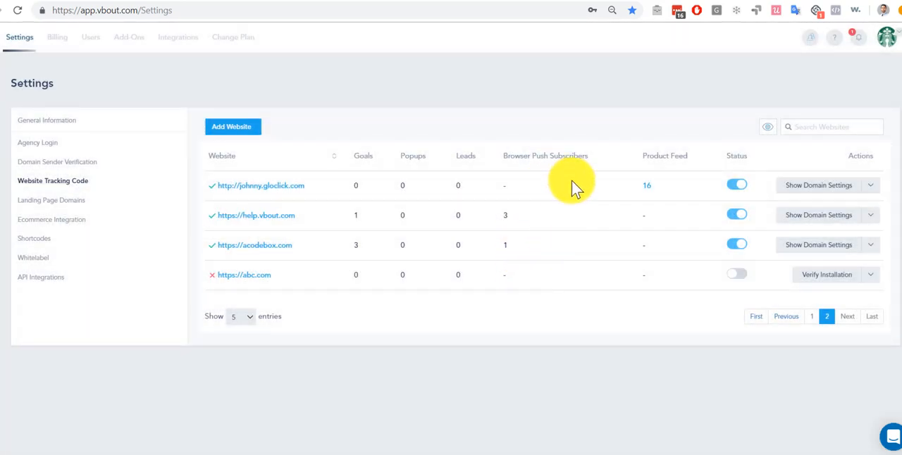
{"action": "left_click", "coordinate": [649, 185]}
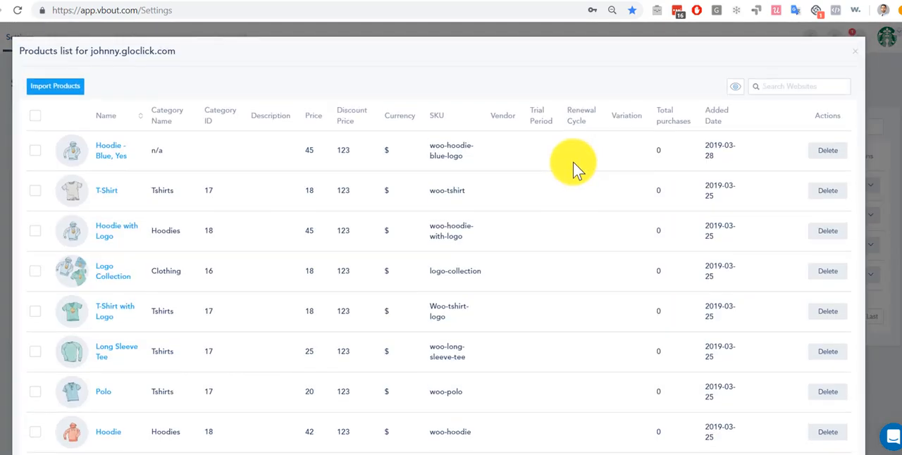
{"action": "left_click", "coordinate": [854, 53]}
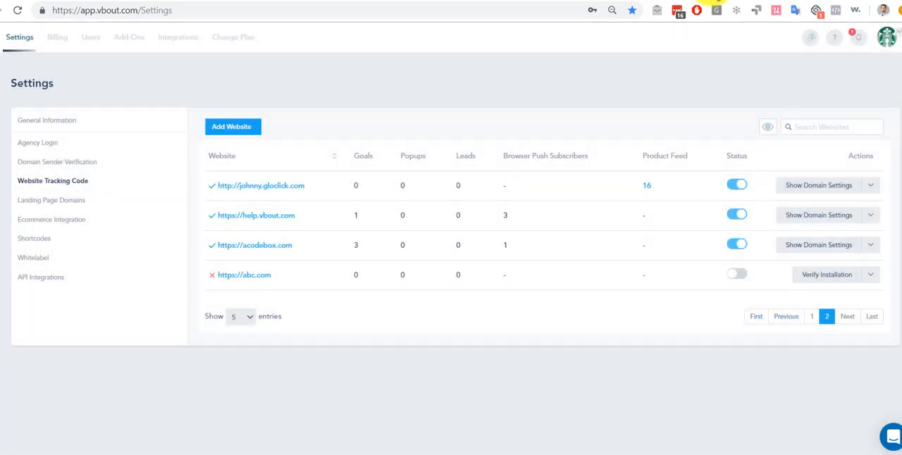
- Switch to the demo store's Order received page and review the order details with the billing and shipping addresses
{"action": "left_click", "coordinate": [712, 1]}
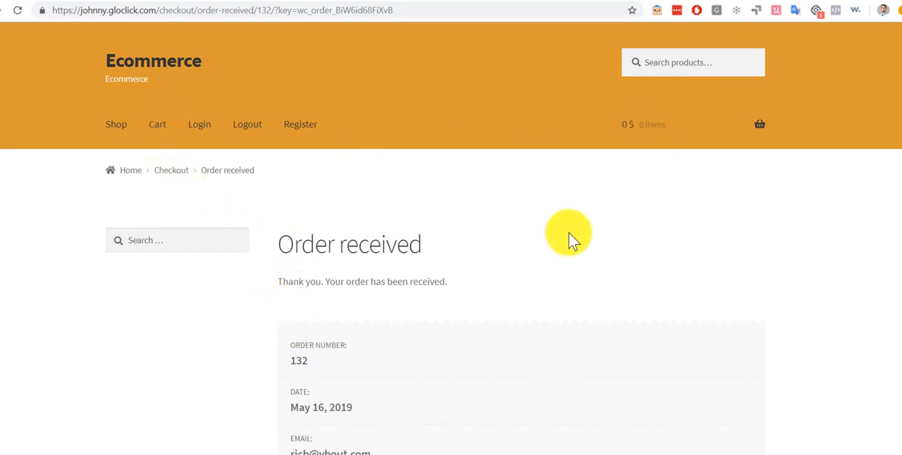
{"action": "left_click", "coordinate": [669, 64]}
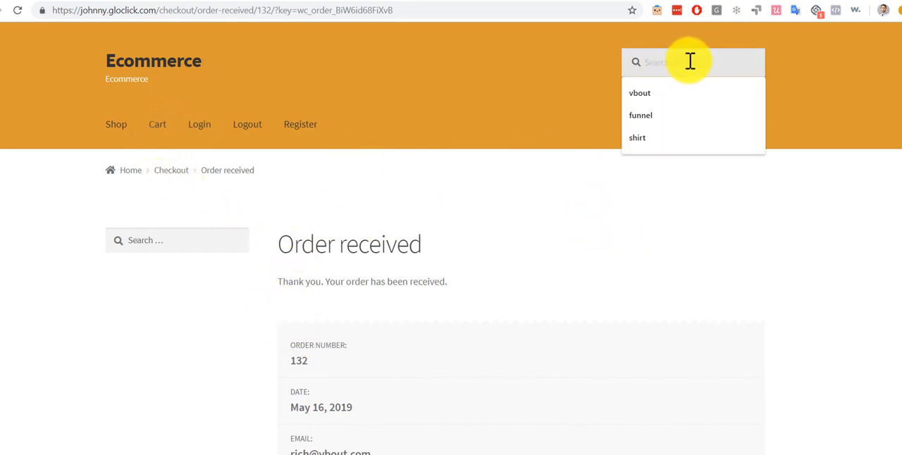
{"action": "scroll", "coordinate": [482, 205], "scroll_direction": "down", "scroll_amount": 3}
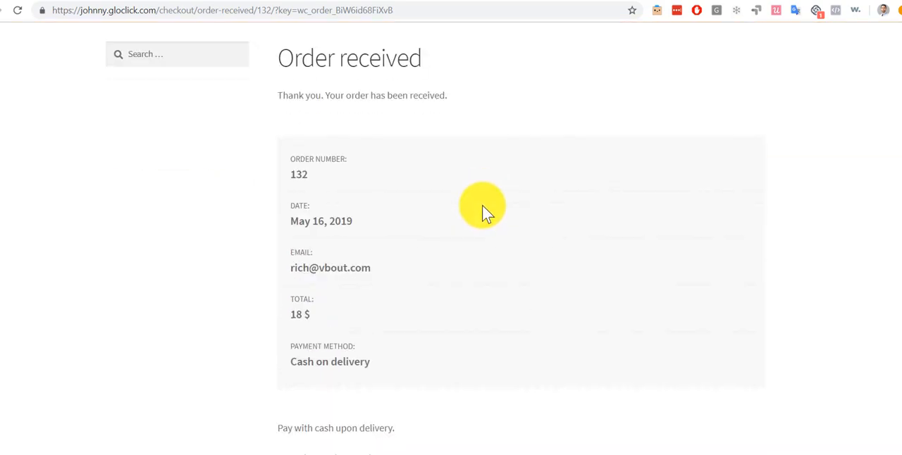
{"action": "scroll", "coordinate": [398, 263], "scroll_direction": "down", "scroll_amount": 1}
{"action": "scroll", "coordinate": [400, 262], "scroll_direction": "down", "scroll_amount": 7}
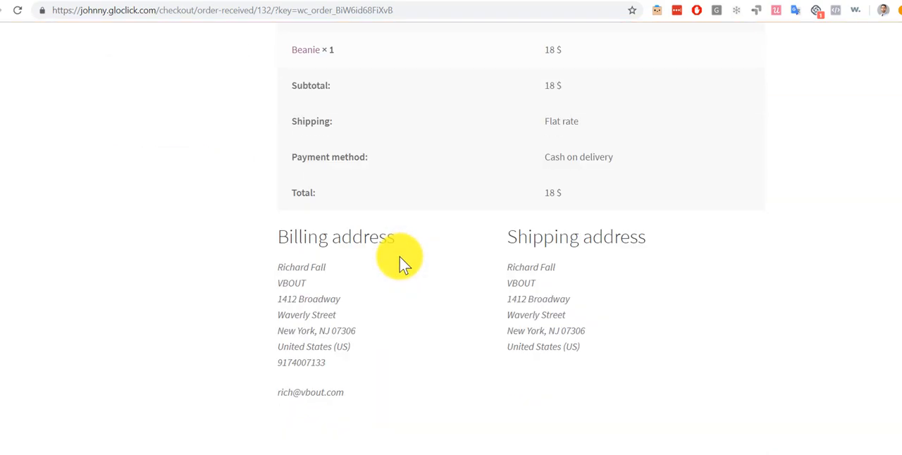
{"action": "scroll", "coordinate": [400, 262], "scroll_direction": "up", "scroll_amount": 10}
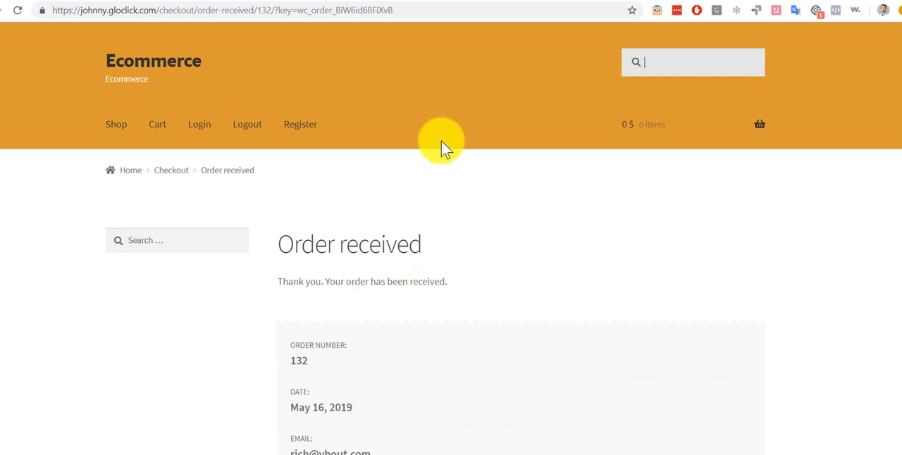
- Switch back to the VBOUT account and open the list of all contacts
{"action": "left_click", "coordinate": [677, 1]}
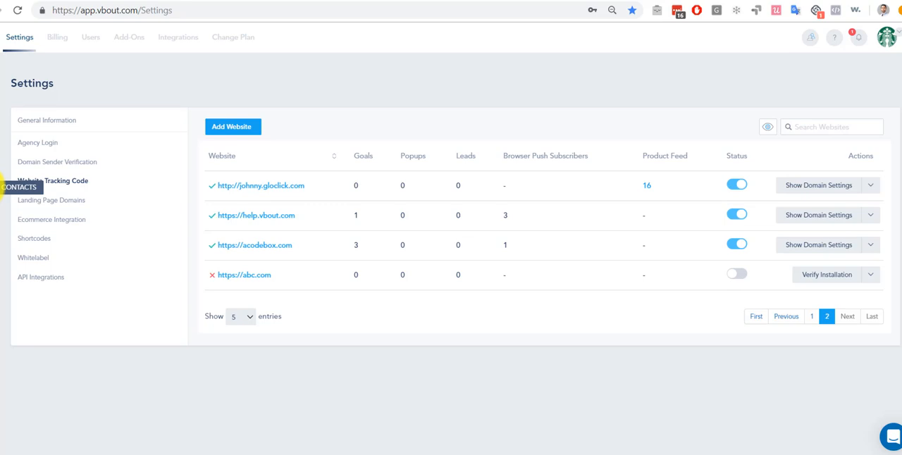
{"action": "left_click", "coordinate": [4, 188]}
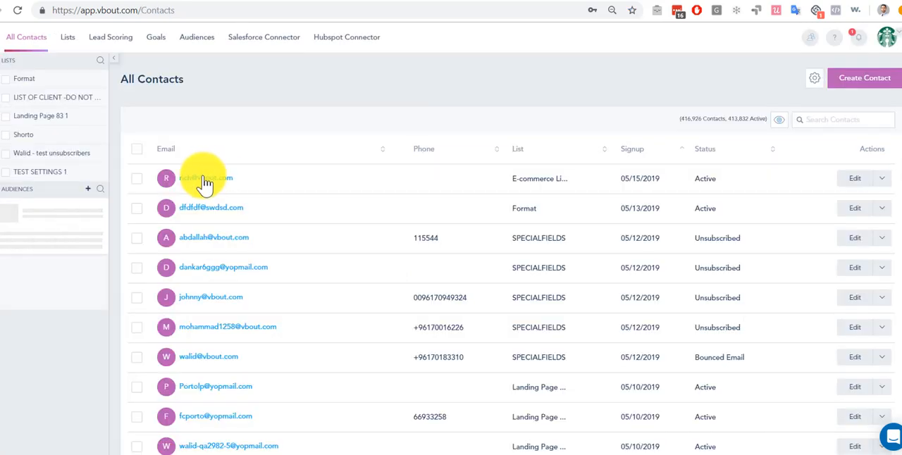
- Open the profile of the newest contact in the e-commerce list and view its e-commerce activity
{"action": "left_click", "coordinate": [204, 179]}
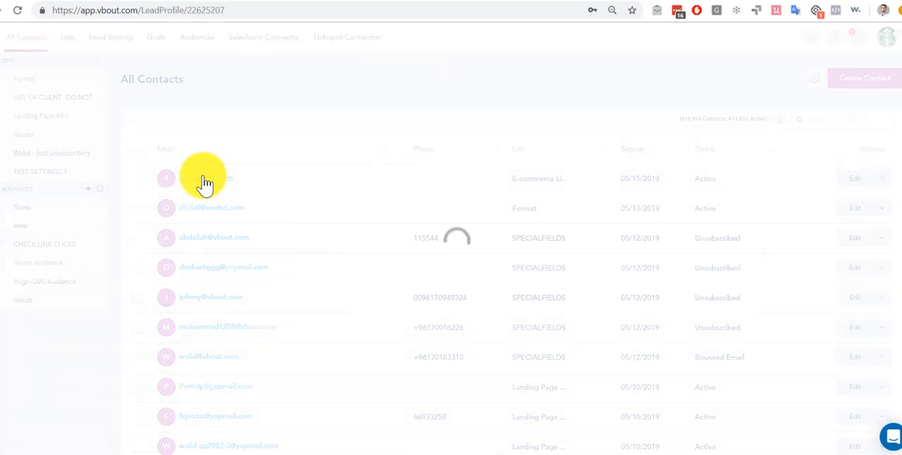
{"action": "scroll", "coordinate": [128, 275], "scroll_direction": "down", "scroll_amount": 3}
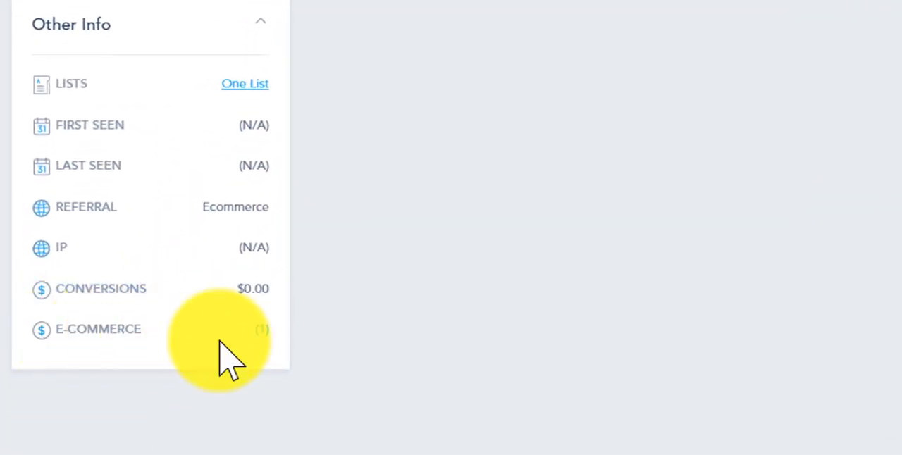
{"action": "left_click", "coordinate": [262, 329]}
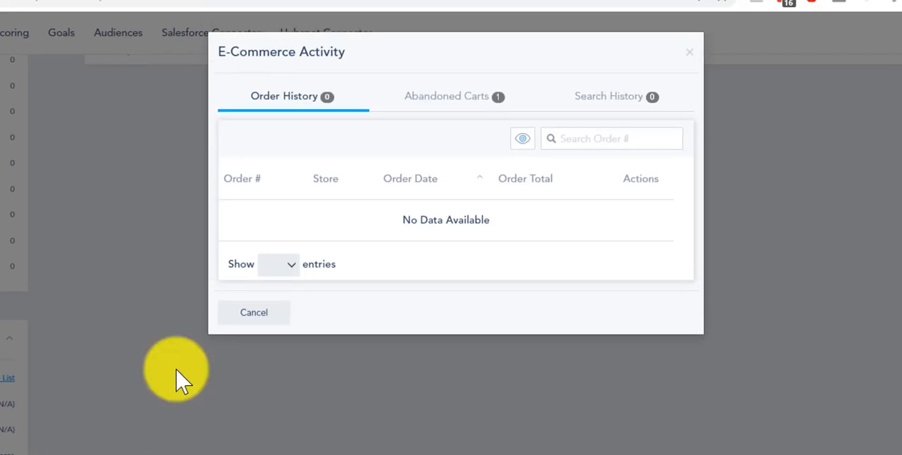
- Review the contact's abandoned cart on johnny.gloclick.com with its product items, check the order history and close the activity window
{"action": "left_click", "coordinate": [451, 112]}
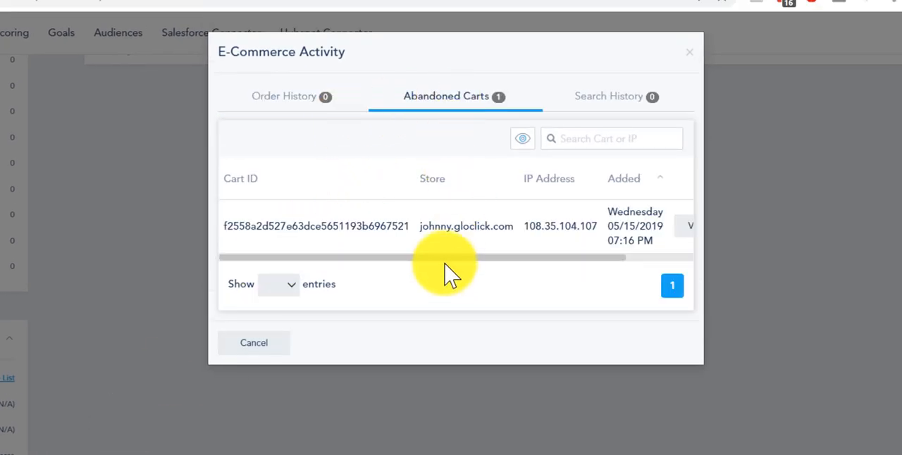
{"action": "left_click_drag", "start_coordinate": [448, 258], "coordinate": [575, 257]}
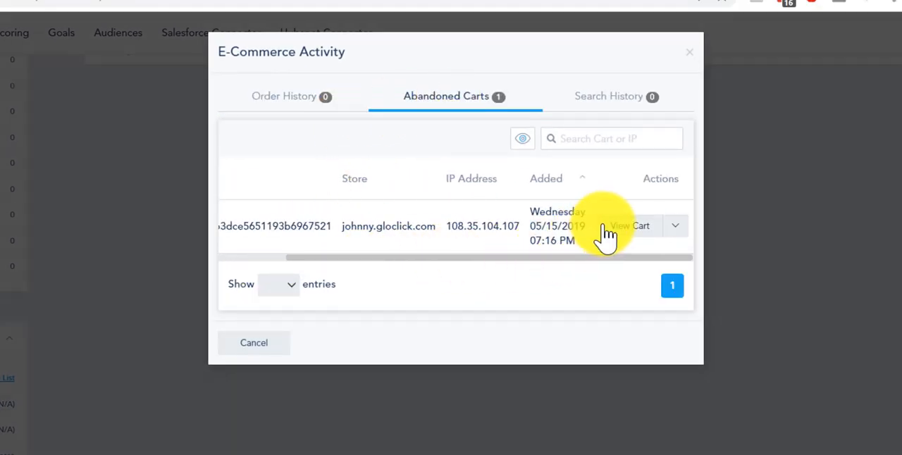
{"action": "left_click", "coordinate": [604, 227]}
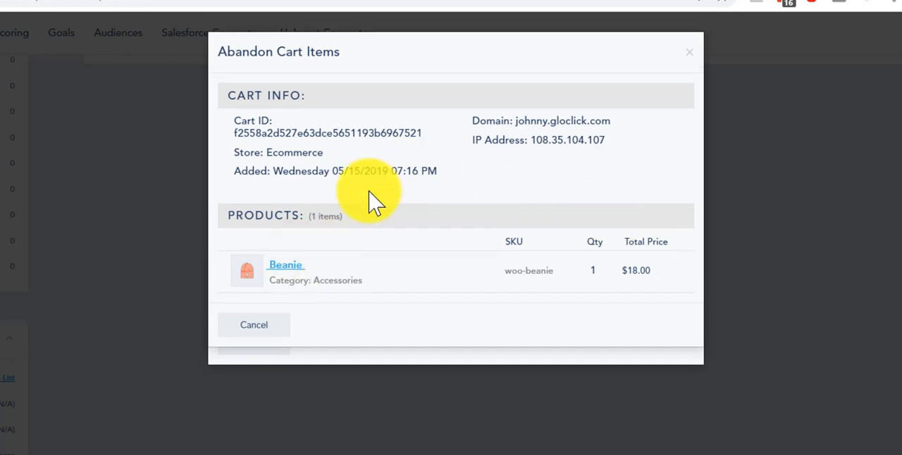
{"action": "left_click", "coordinate": [253, 331]}
{"action": "left_click", "coordinate": [310, 103]}
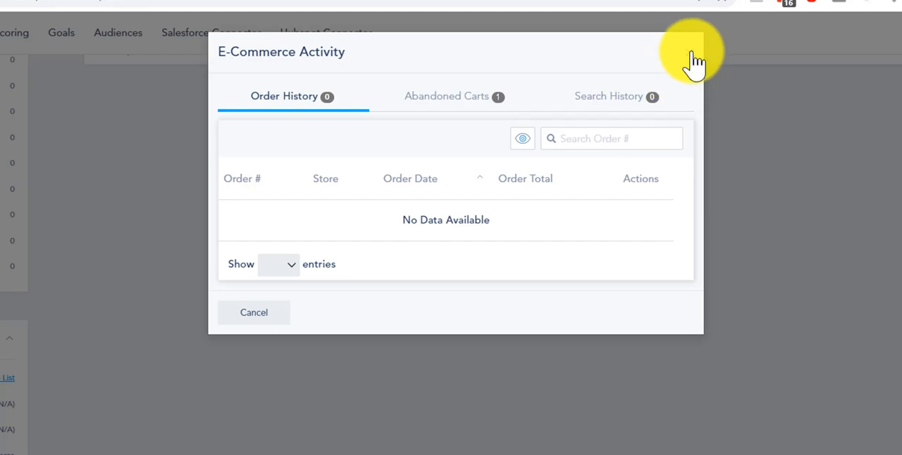
{"action": "left_click", "coordinate": [693, 55]}
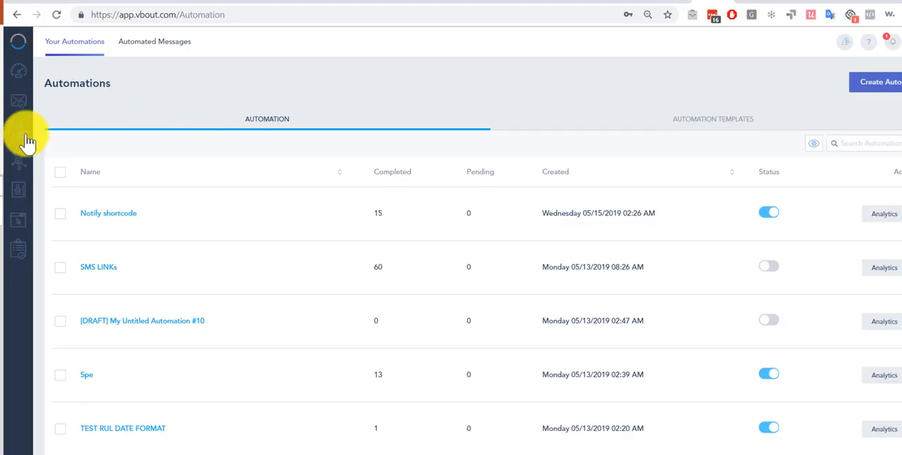
{"action": "left_click", "coordinate": [893, 91]}
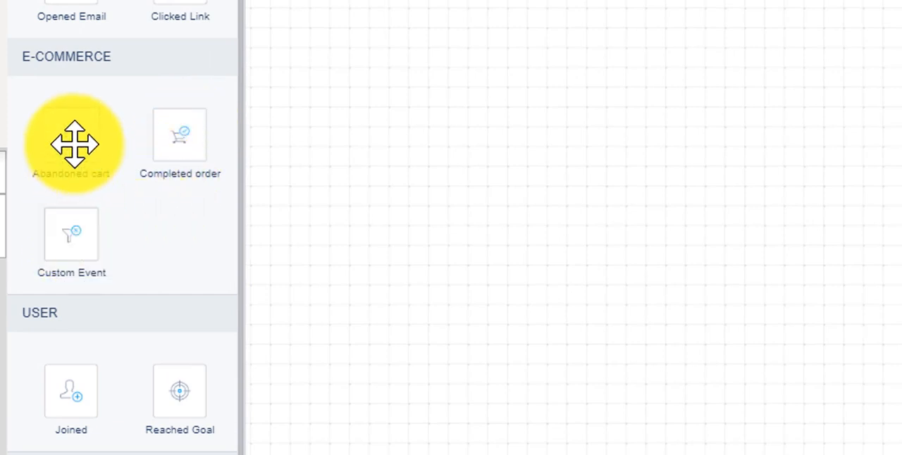
{"action": "left_click_drag", "start_coordinate": [66, 143], "coordinate": [65, 121]}
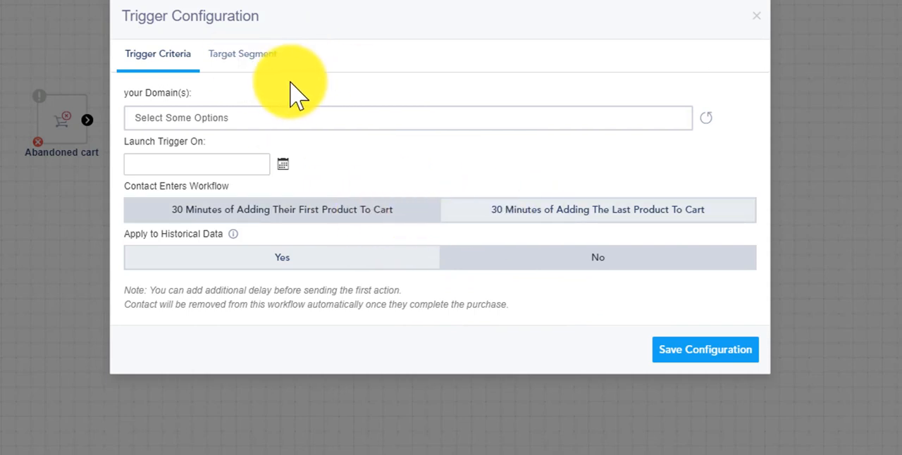
{"action": "left_click", "coordinate": [176, 120]}
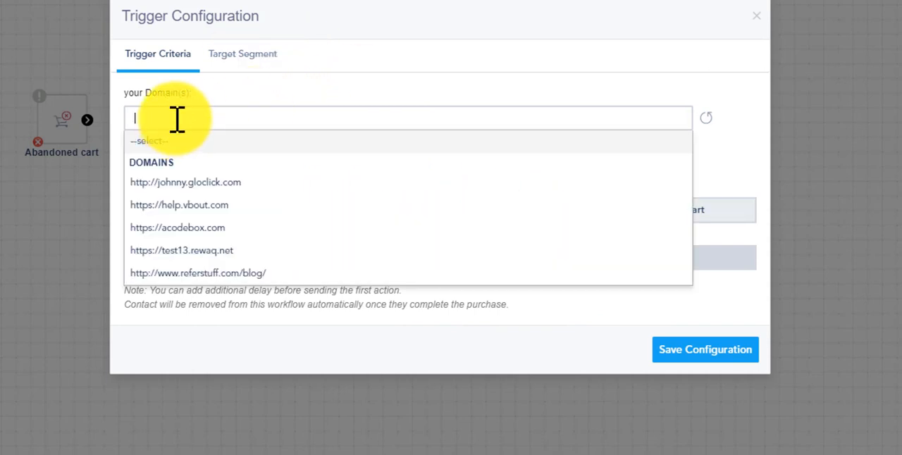
{"action": "left_click", "coordinate": [206, 182]}
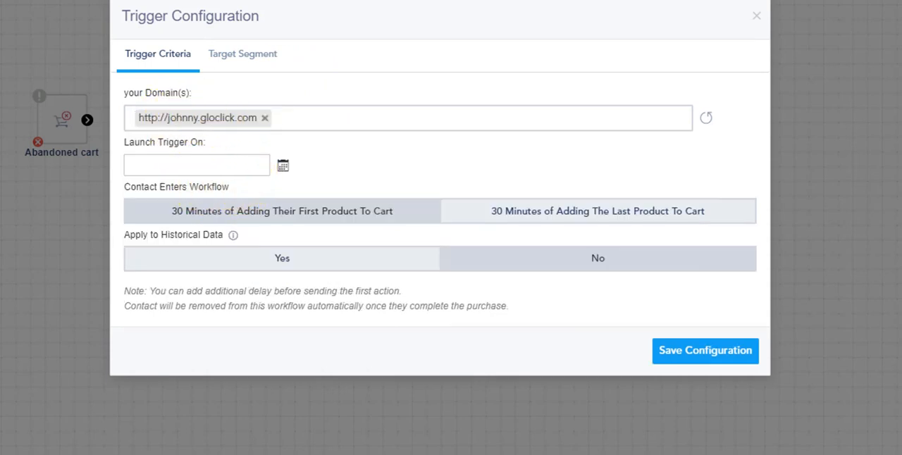
- View the trigger's launch date calendar without picking a date, and try Apply to Historical Data as Yes before returning it to No
{"action": "left_click", "coordinate": [194, 166]}
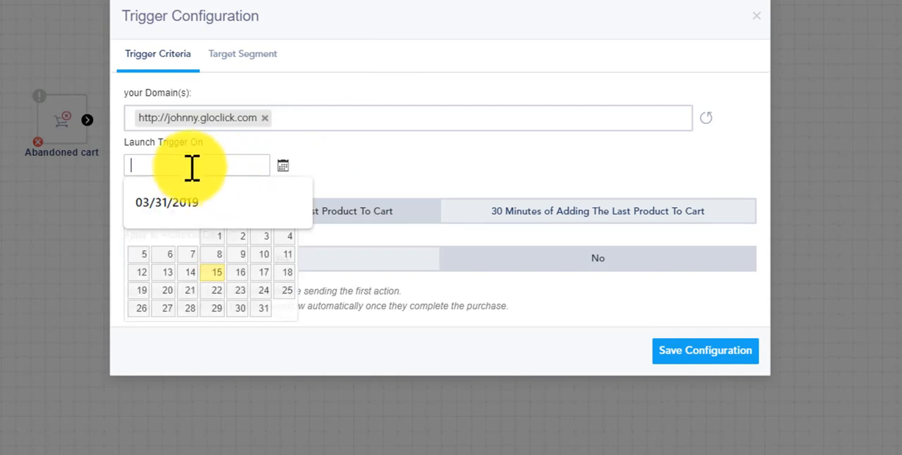
{"action": "left_click", "coordinate": [540, 182]}
{"action": "left_click", "coordinate": [242, 169]}
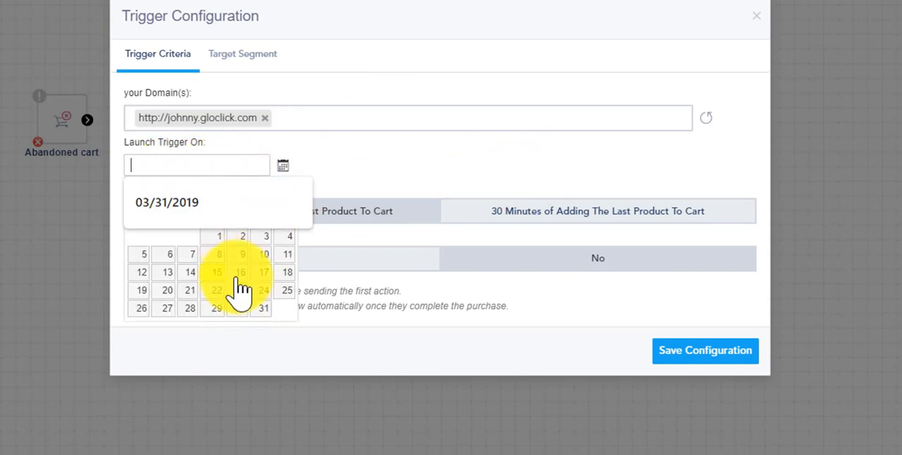
{"action": "left_click", "coordinate": [348, 180]}
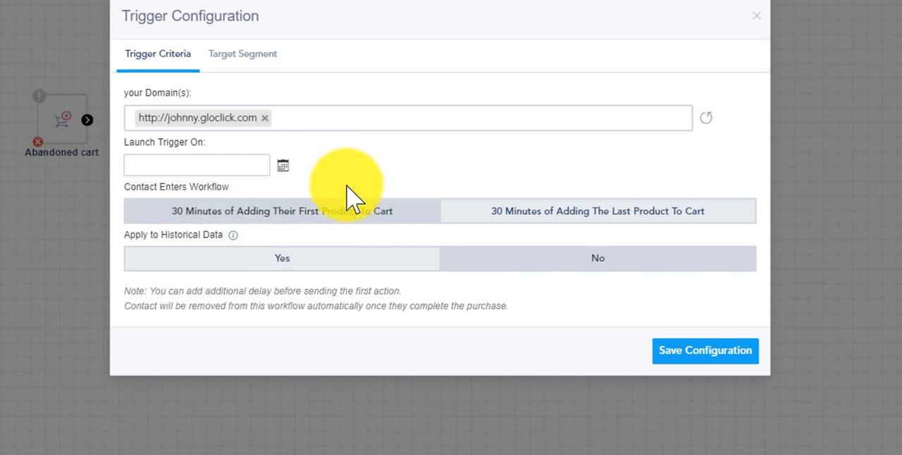
{"action": "left_click", "coordinate": [315, 265]}
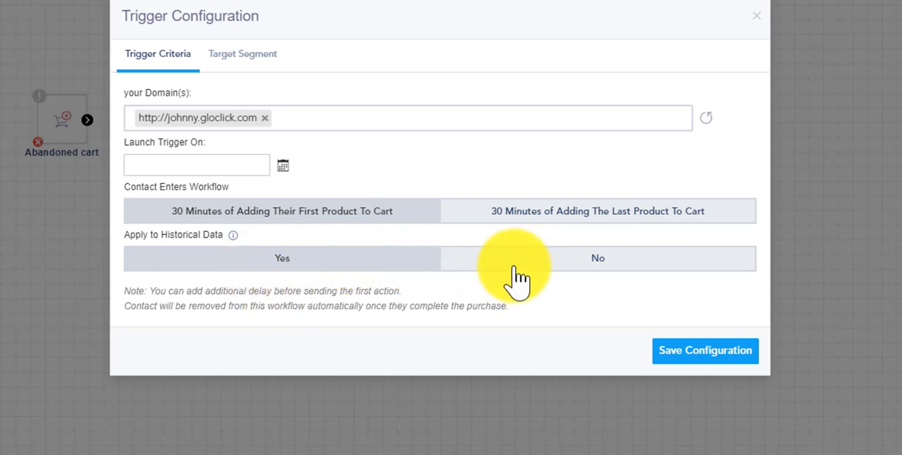
{"action": "left_click", "coordinate": [695, 266]}
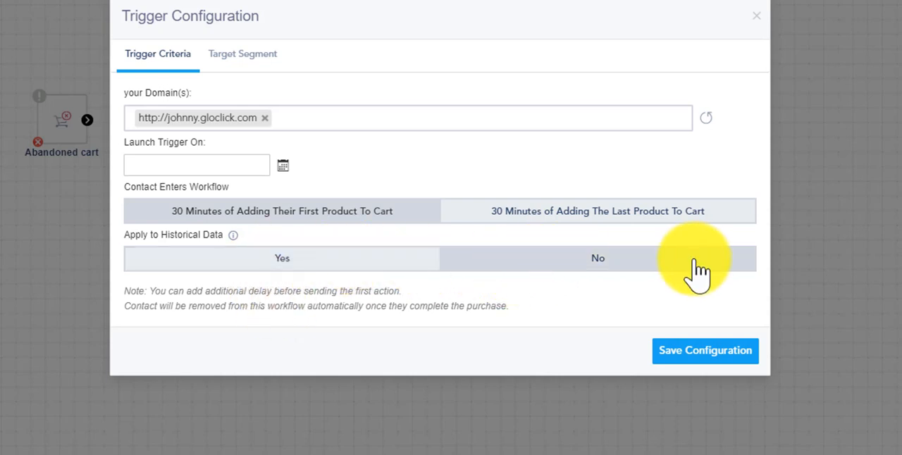
- Try targeting only contacts matching the rule Total Lifetime Order Greater Than 200 in the trigger's target segment
{"action": "left_click", "coordinate": [246, 62]}
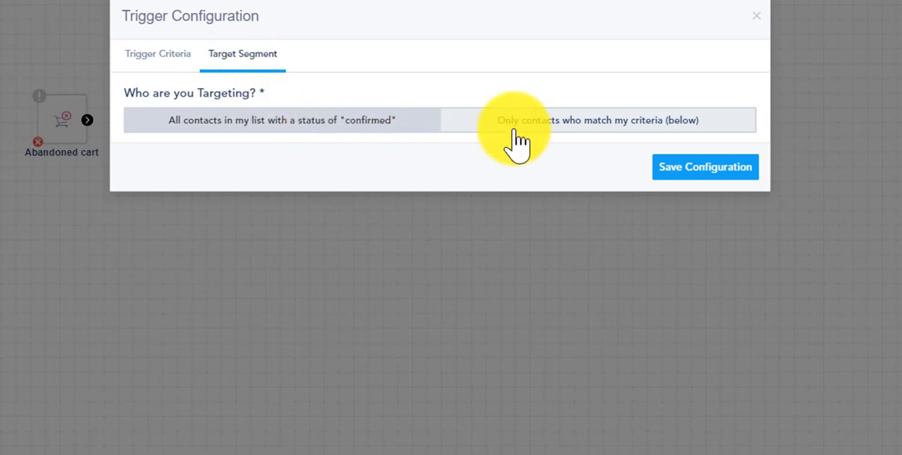
{"action": "left_click", "coordinate": [549, 130]}
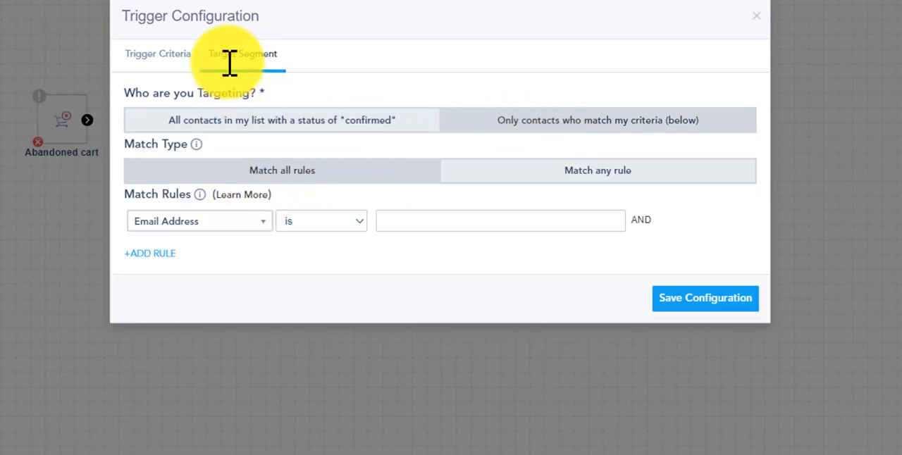
{"action": "left_click", "coordinate": [261, 221]}
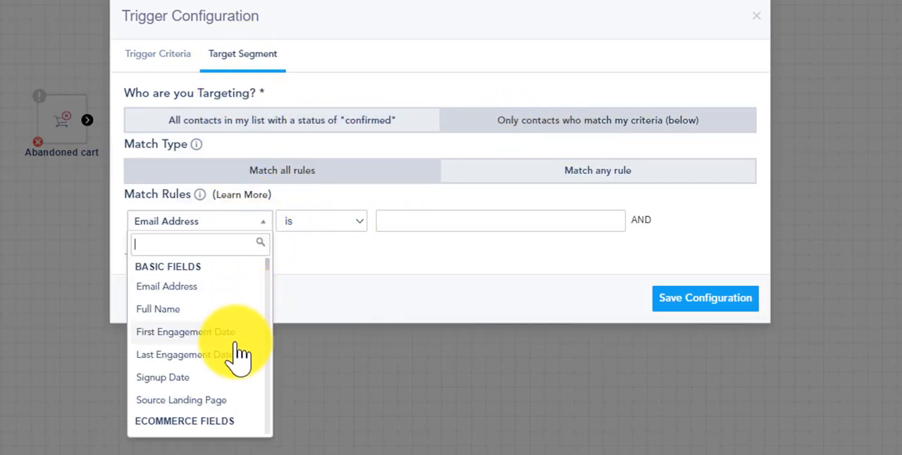
{"action": "scroll", "coordinate": [237, 353], "scroll_direction": "down", "scroll_amount": 3}
{"action": "scroll", "coordinate": [215, 363], "scroll_direction": "down", "scroll_amount": 2}
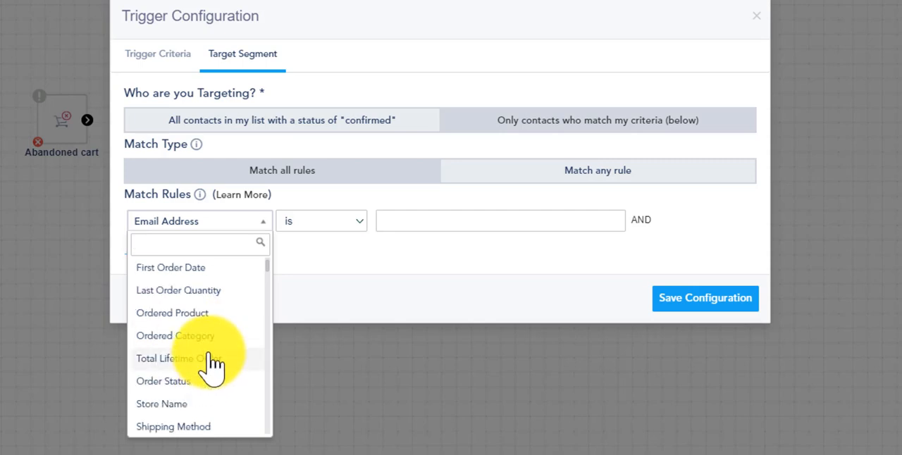
{"action": "scroll", "coordinate": [191, 408], "scroll_direction": "down", "scroll_amount": 1}
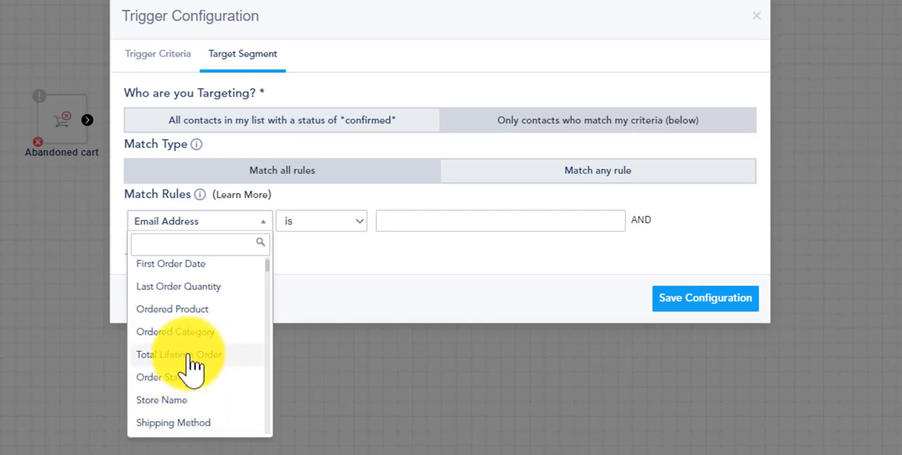
{"action": "left_click", "coordinate": [191, 355]}
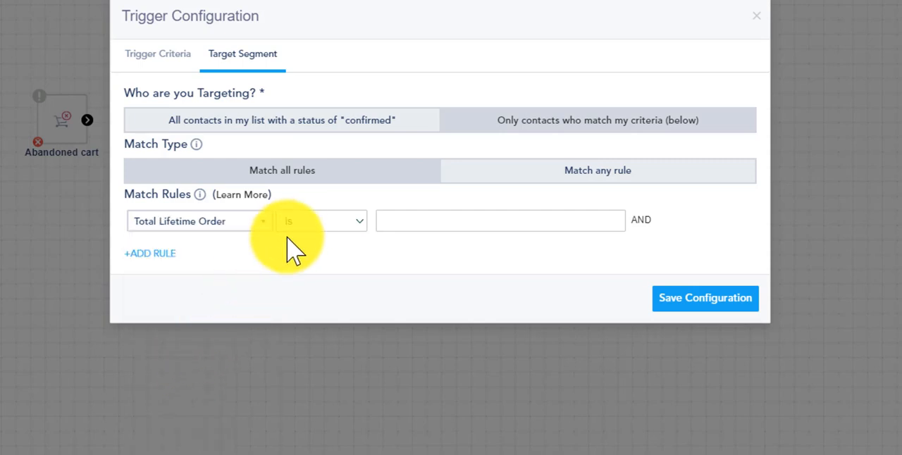
{"action": "left_click", "coordinate": [338, 224]}
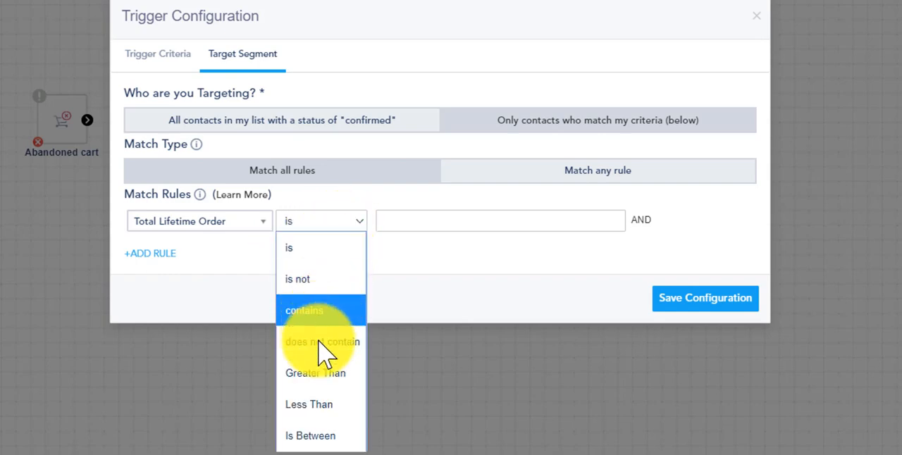
{"action": "left_click", "coordinate": [334, 373]}
{"action": "left_click", "coordinate": [418, 220]}
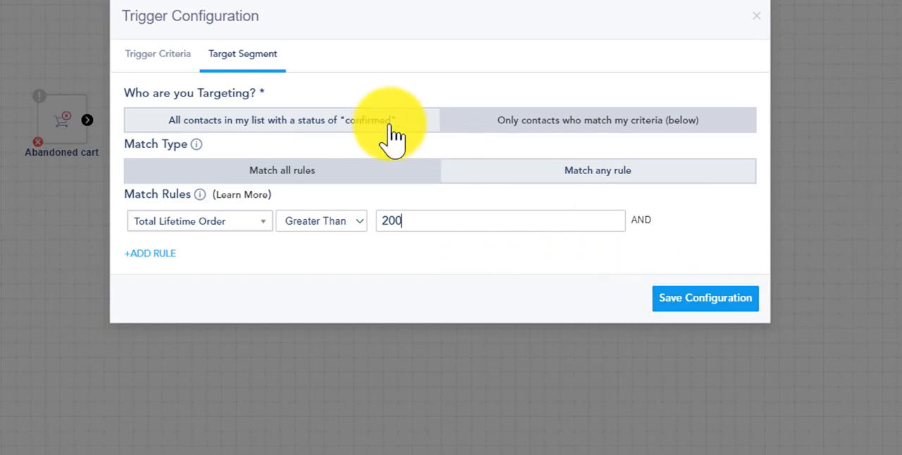
- Target all contacts in the list with a status of "confirmed" and save the Abandoned cart trigger configuration
{"action": "left_click", "coordinate": [352, 126]}
{"action": "left_click", "coordinate": [166, 55]}
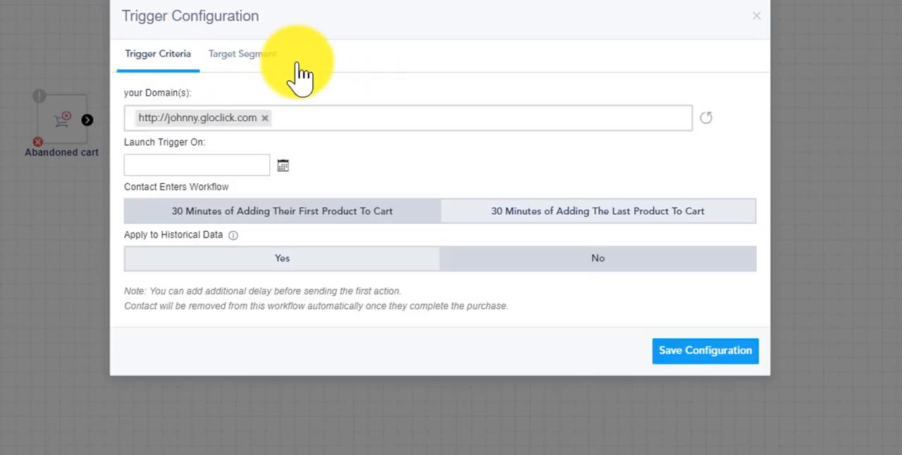
{"action": "left_click", "coordinate": [663, 356]}
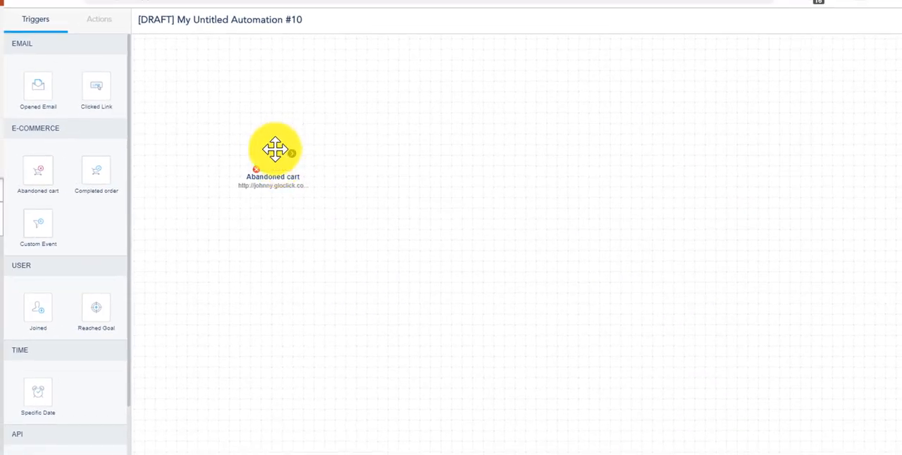
- Add a time delay to the workflow, connect the Abandoned cart trigger to it and set the wait to 30 minutes
{"action": "left_click", "coordinate": [103, 23]}
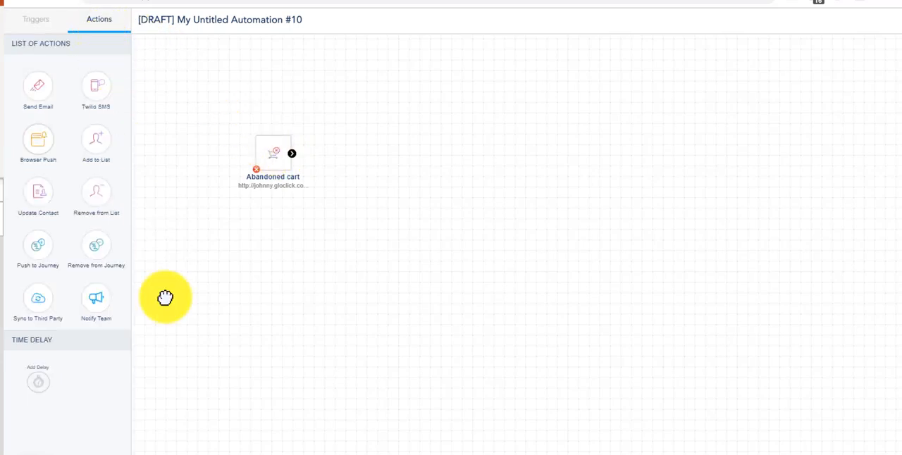
{"action": "left_click_drag", "start_coordinate": [48, 379], "coordinate": [381, 146]}
{"action": "left_click_drag", "start_coordinate": [293, 154], "coordinate": [366, 154]}
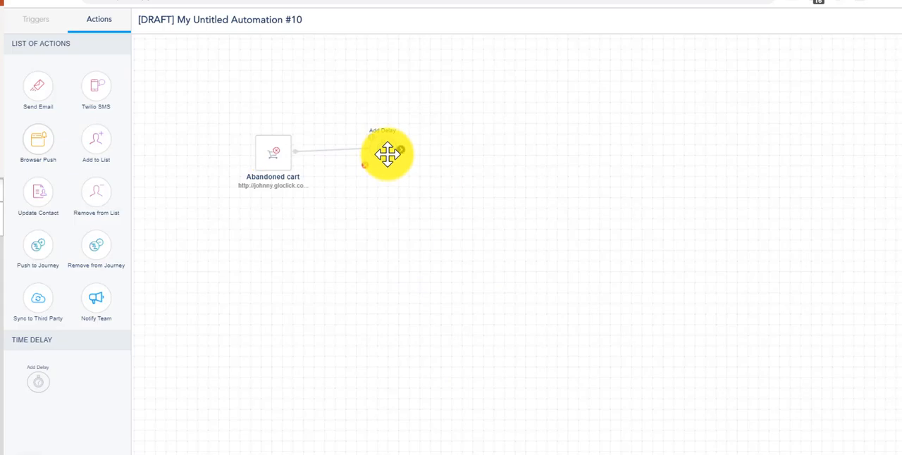
{"action": "left_click", "coordinate": [387, 154]}
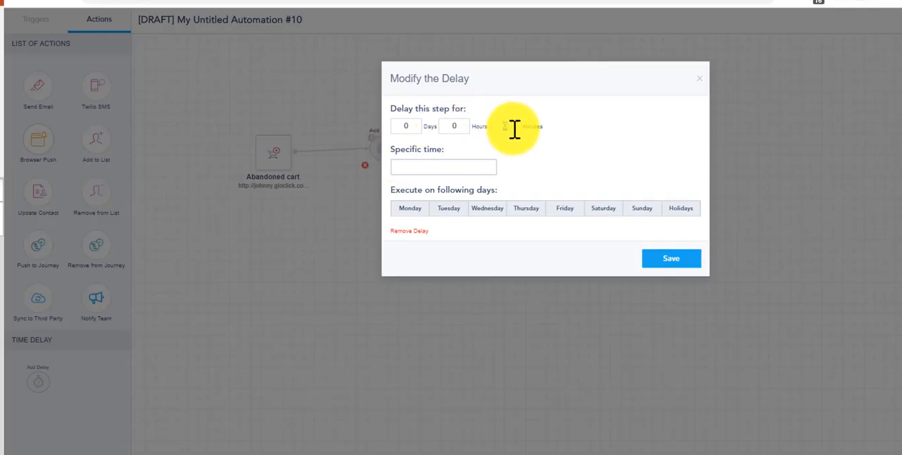
{"action": "left_click", "coordinate": [675, 262]}
{"action": "left_click", "coordinate": [274, 134]}
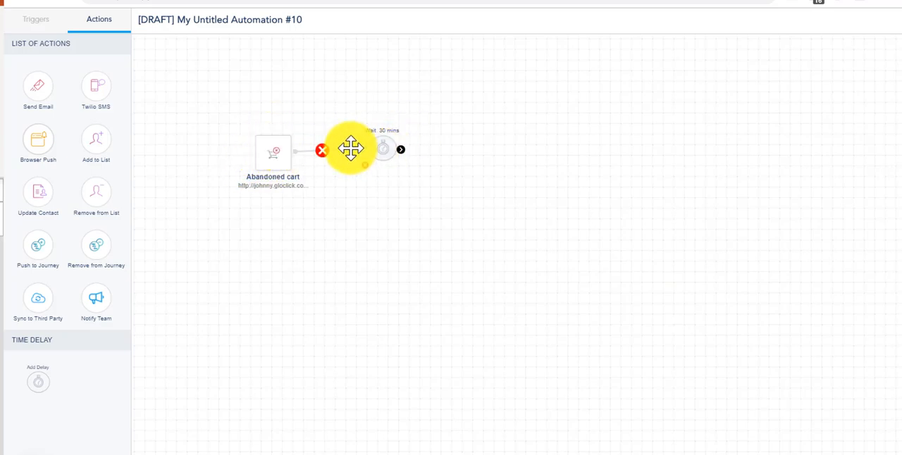
- Extend the workflow from the 30-minute delay with a connected chain of Send Email, Add Delay and another Send Email
{"action": "left_click_drag", "start_coordinate": [38, 87], "coordinate": [500, 137]}
{"action": "left_click_drag", "start_coordinate": [400, 150], "coordinate": [497, 144]}
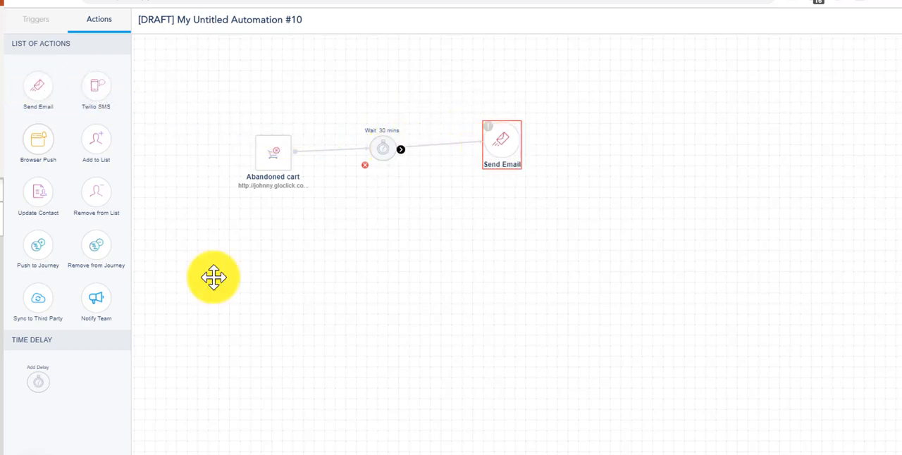
{"action": "left_click_drag", "start_coordinate": [38, 382], "coordinate": [610, 147]}
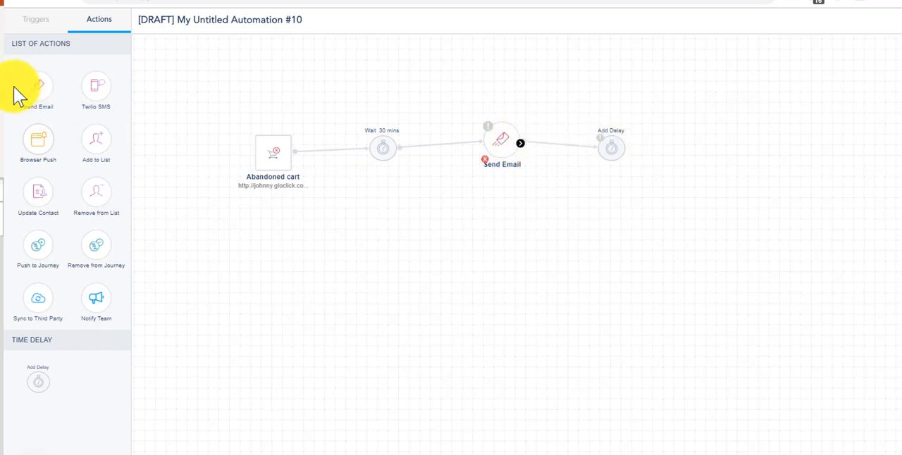
{"action": "left_click_drag", "start_coordinate": [38, 85], "coordinate": [704, 143]}
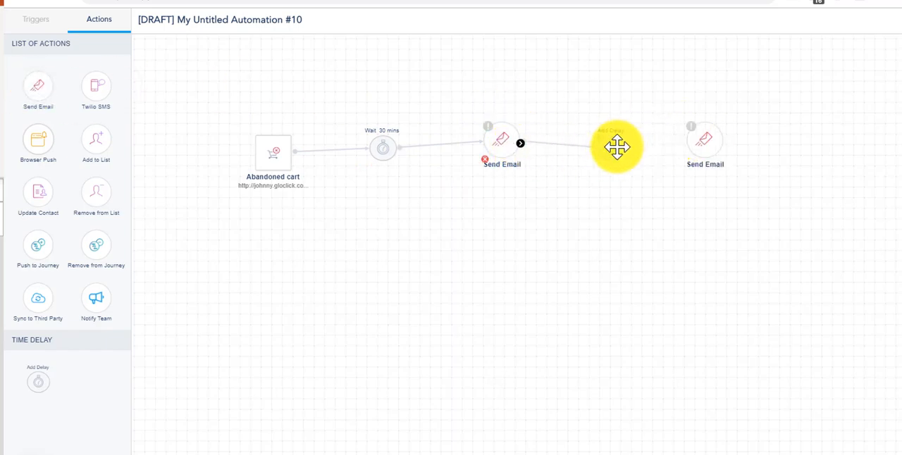
{"action": "left_click_drag", "start_coordinate": [626, 150], "coordinate": [704, 144]}
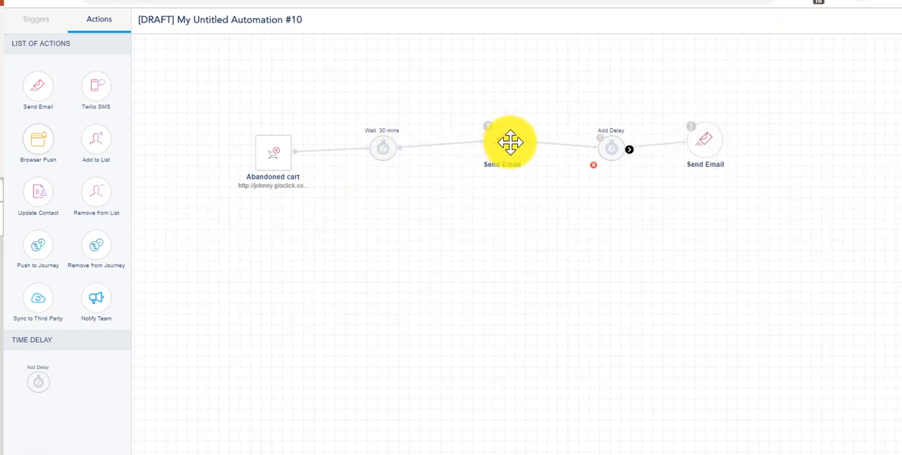
- Space out the last delay and Send Email nodes of the abandoned cart chain and add a Completed order trigger below it
{"action": "left_click_drag", "start_coordinate": [702, 138], "coordinate": [725, 139]}
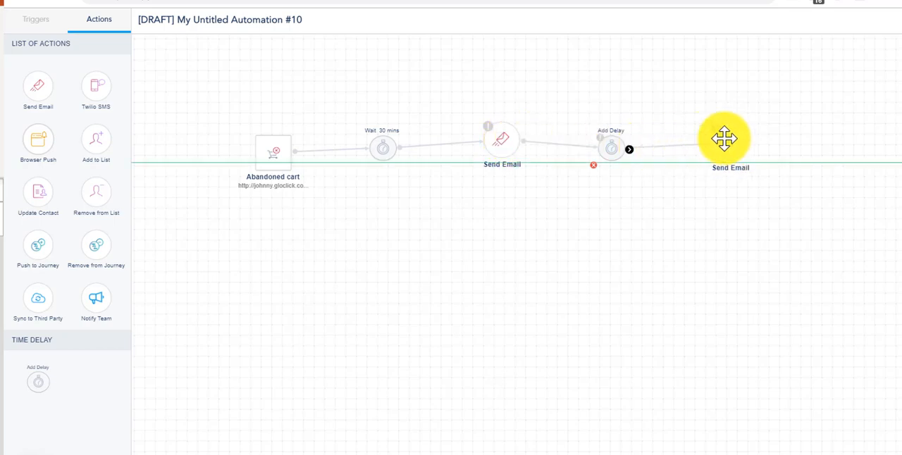
{"action": "left_click_drag", "start_coordinate": [608, 149], "coordinate": [622, 153]}
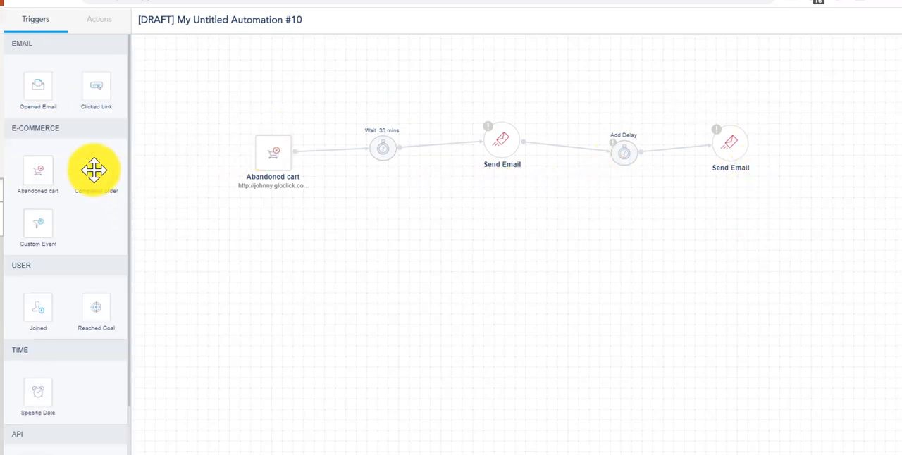
{"action": "left_click_drag", "start_coordinate": [94, 169], "coordinate": [283, 269]}
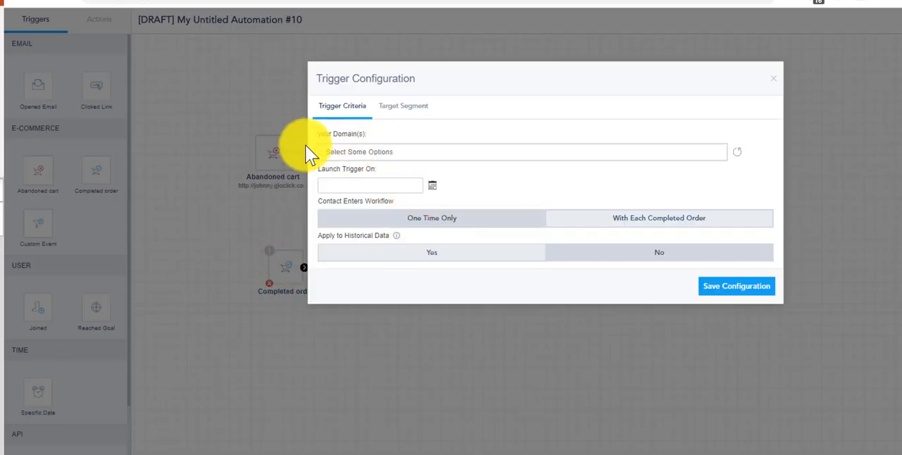
{"action": "left_click", "coordinate": [389, 154]}
{"action": "left_click", "coordinate": [387, 201]}
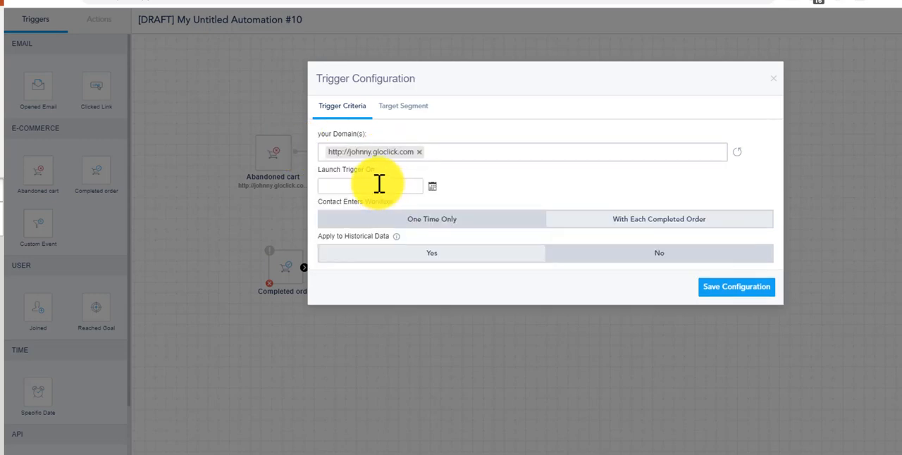
{"action": "left_click", "coordinate": [379, 185]}
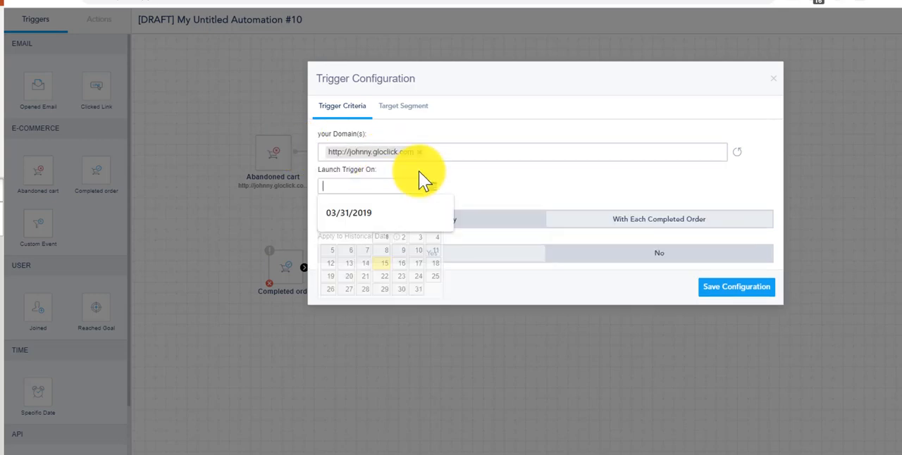
{"action": "left_click", "coordinate": [491, 202]}
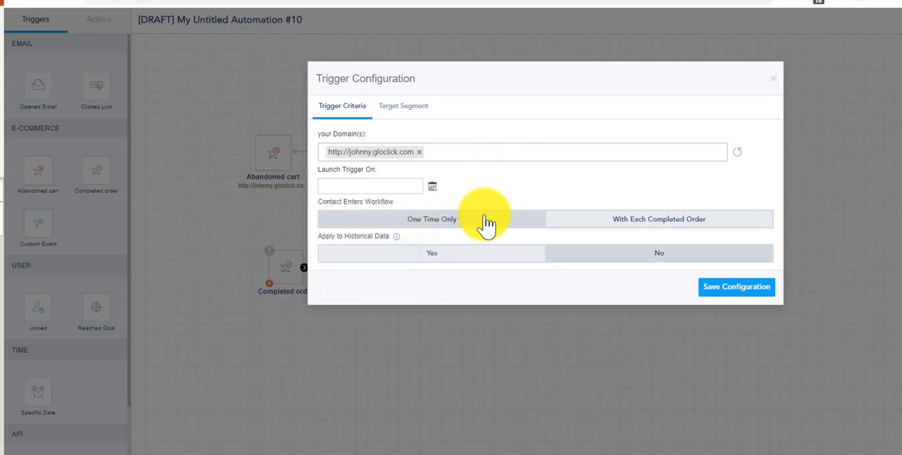
{"action": "left_click", "coordinate": [610, 227]}
{"action": "left_click", "coordinate": [423, 224]}
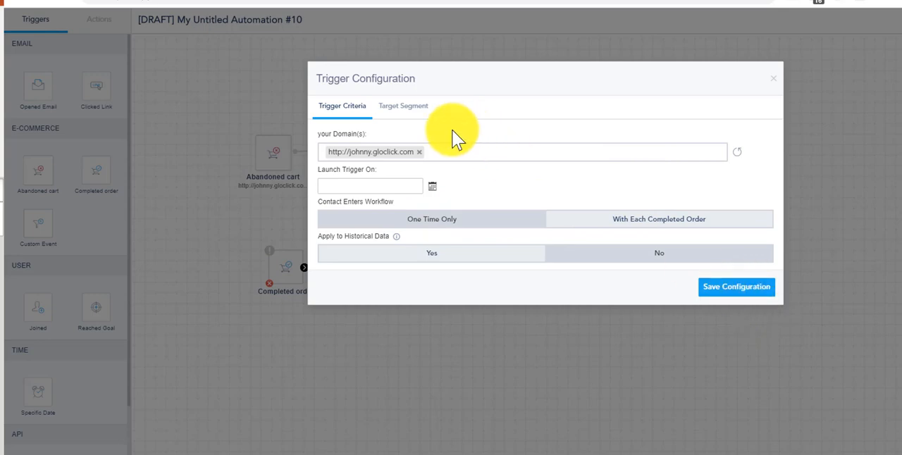
{"action": "left_click", "coordinate": [403, 107]}
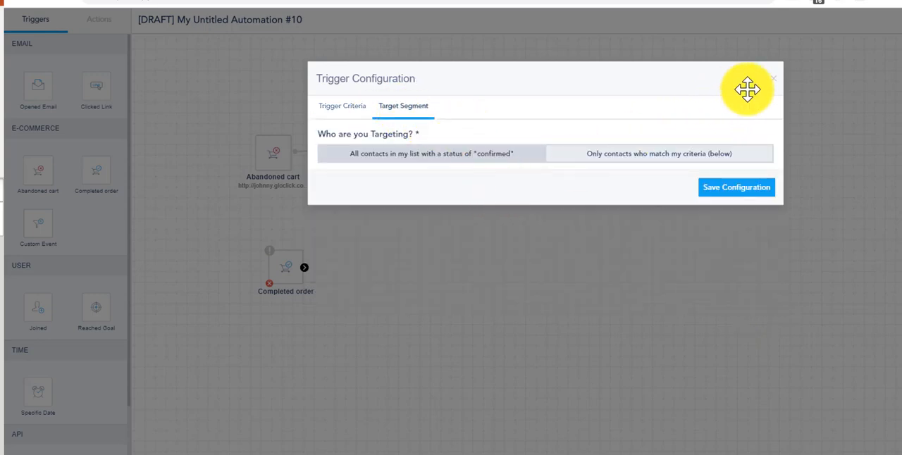
{"action": "left_click", "coordinate": [773, 79]}
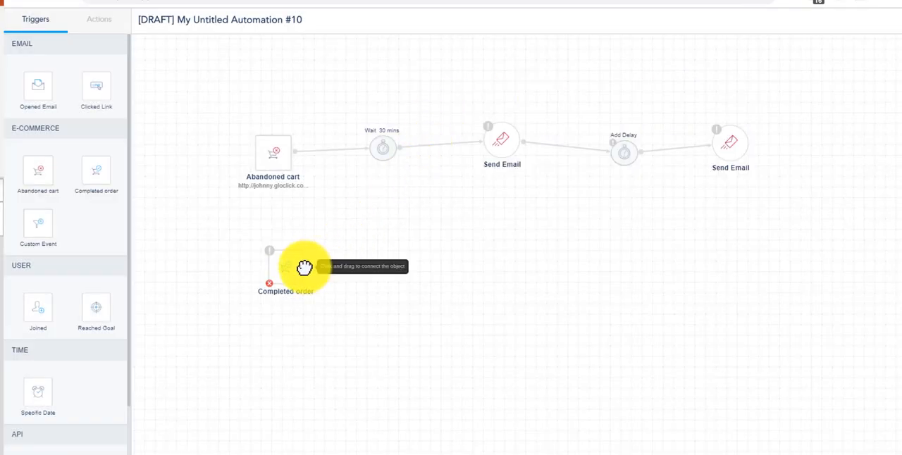
- Add a Send Email action beside the Completed order trigger and connect the trigger to it
{"action": "left_click", "coordinate": [99, 20]}
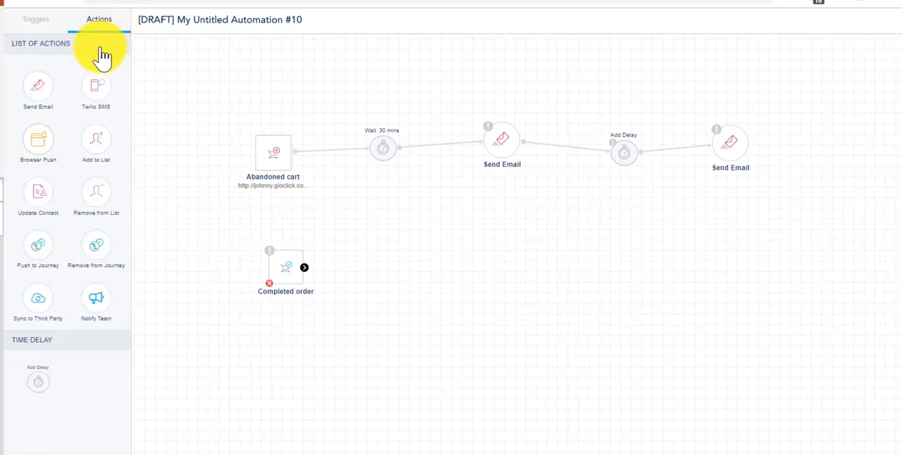
{"action": "left_click_drag", "start_coordinate": [52, 89], "coordinate": [444, 241]}
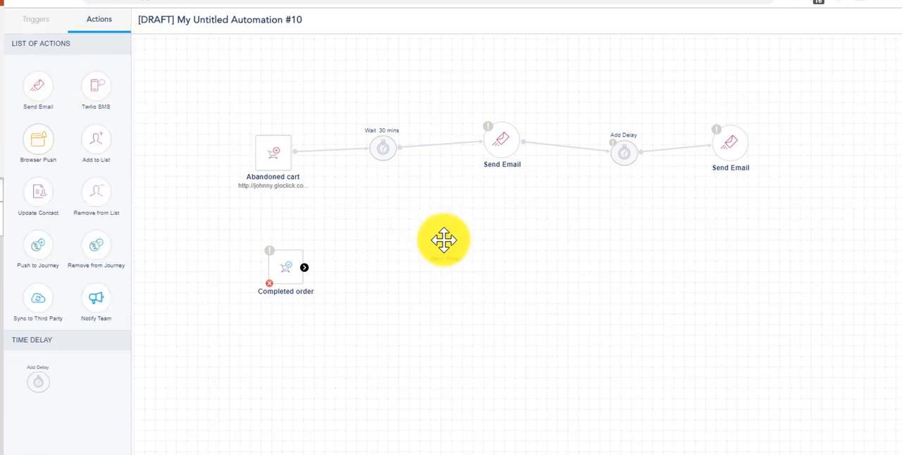
{"action": "left_click_drag", "start_coordinate": [340, 263], "coordinate": [461, 248]}
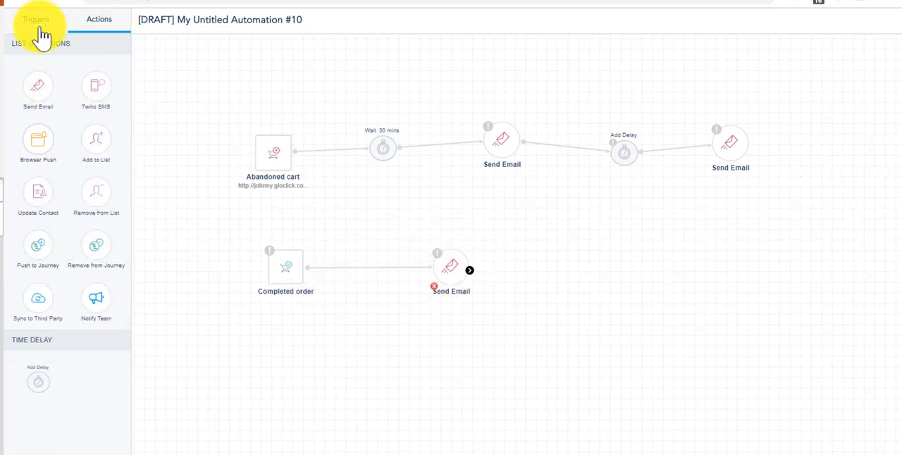
- Add a Custom Event trigger below the Completed order trigger and open its configuration
{"action": "left_click", "coordinate": [39, 21]}
{"action": "left_click_drag", "start_coordinate": [43, 224], "coordinate": [296, 387]}
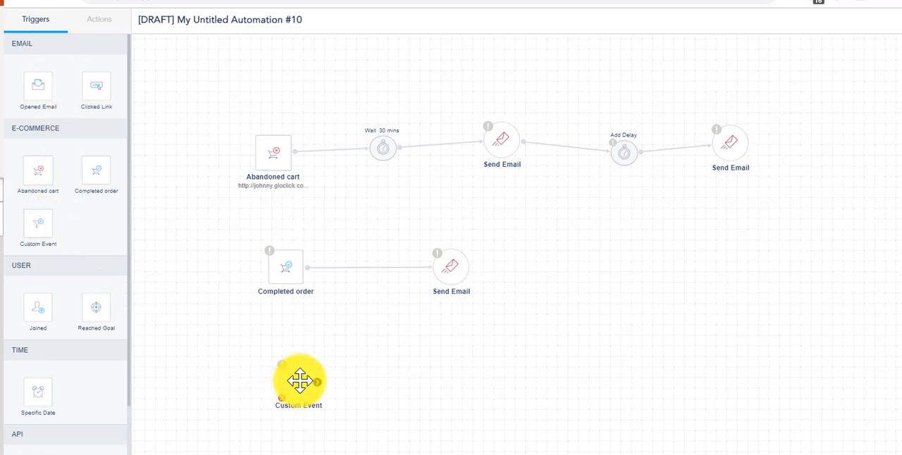
{"action": "left_click_drag", "start_coordinate": [299, 380], "coordinate": [299, 381]}
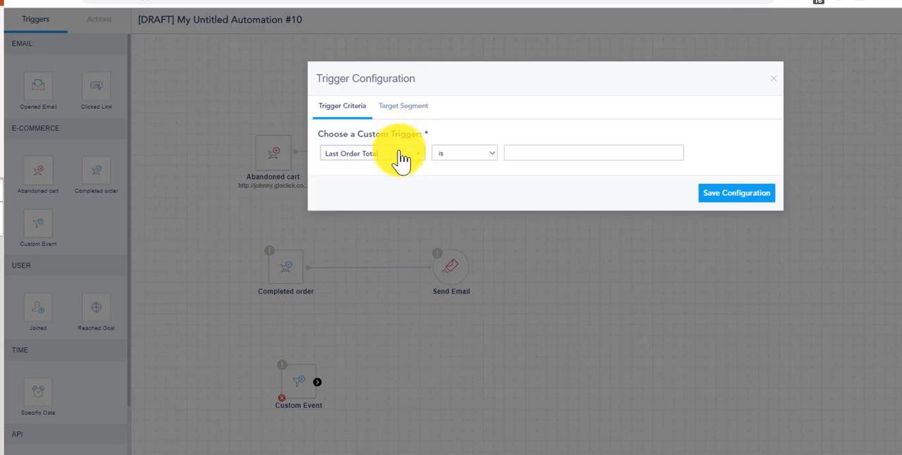
- Set the custom trigger criteria to Searched Product contains "Iphone", save the configuration and reposition the Custom Event node
{"action": "left_click", "coordinate": [399, 161]}
{"action": "scroll", "coordinate": [369, 232], "scroll_direction": "up", "scroll_amount": 5}
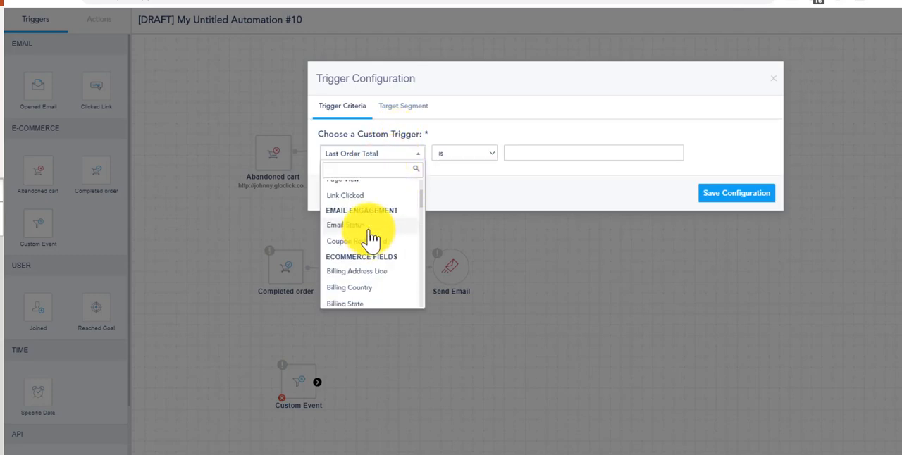
{"action": "scroll", "coordinate": [372, 243], "scroll_direction": "down", "scroll_amount": 2}
{"action": "scroll", "coordinate": [365, 244], "scroll_direction": "up", "scroll_amount": 2}
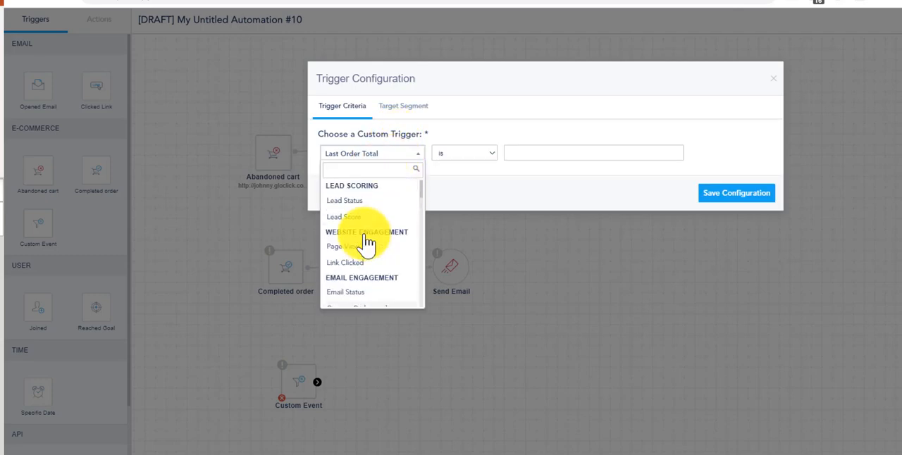
{"action": "scroll", "coordinate": [366, 239], "scroll_direction": "down", "scroll_amount": 5}
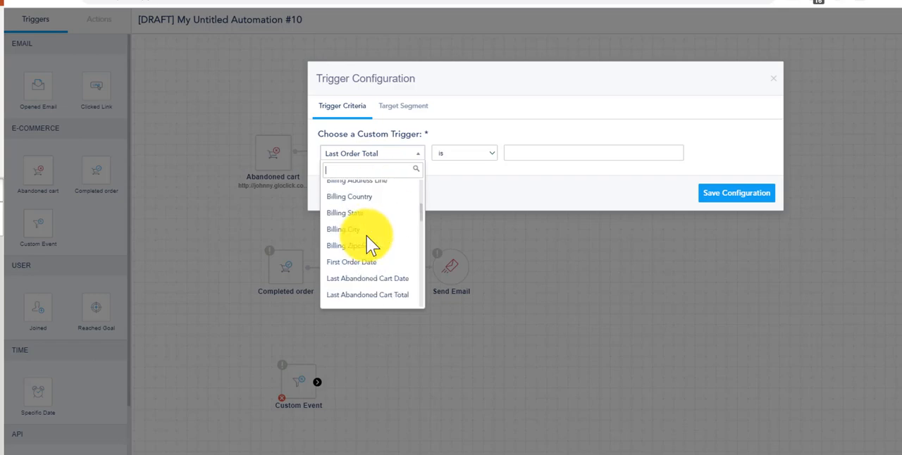
{"action": "left_click", "coordinate": [364, 170]}
{"action": "type", "text": "sear"}
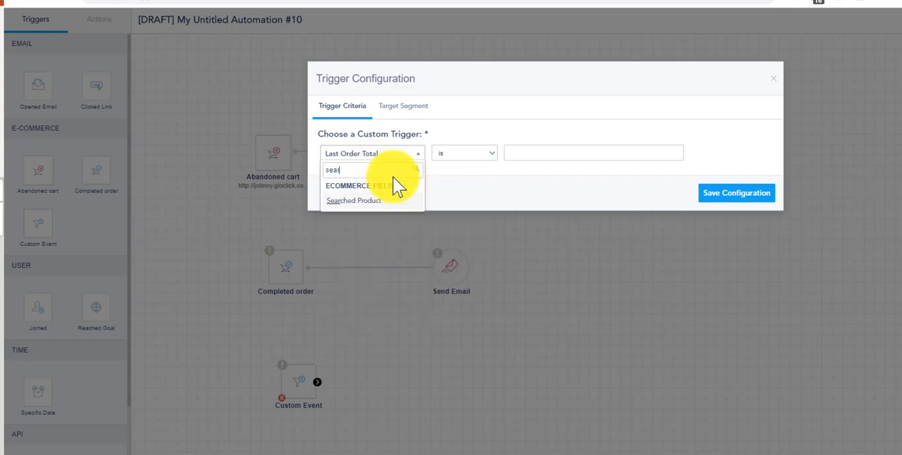
{"action": "type", "text": "a"}
{"action": "left_click", "coordinate": [354, 201]}
{"action": "left_click", "coordinate": [474, 156]}
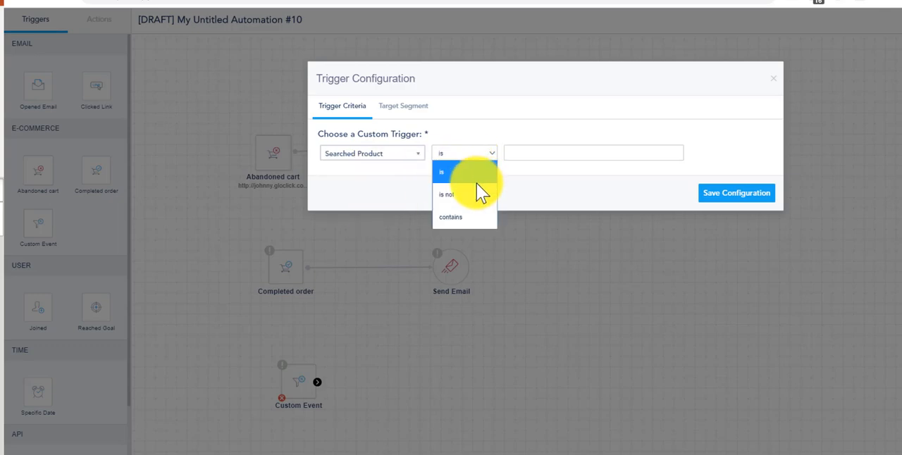
{"action": "left_click", "coordinate": [462, 218]}
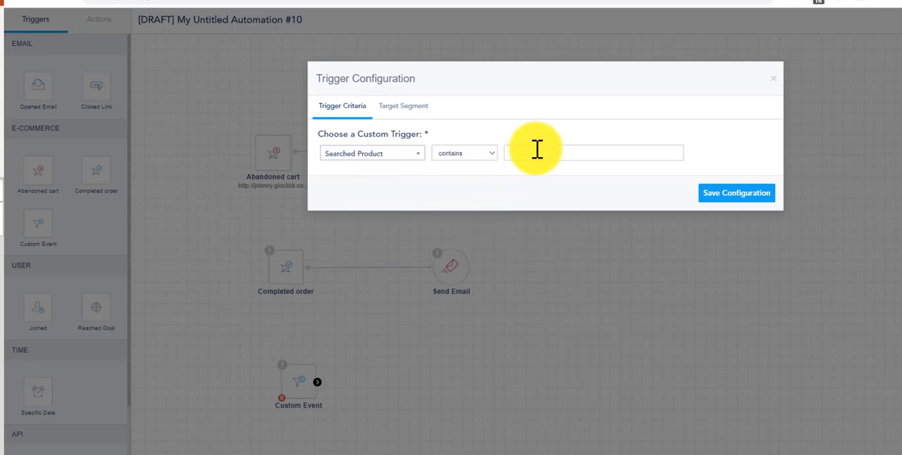
{"action": "left_click", "coordinate": [733, 194]}
{"action": "left_click_drag", "start_coordinate": [299, 383], "coordinate": [282, 382]}
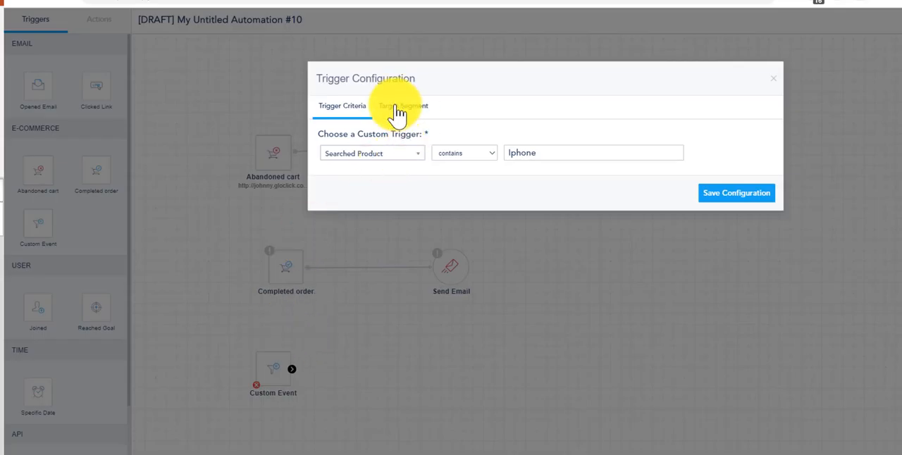
- Try restricting the Custom Event trigger's target segment to only contacts who match specific criteria
{"action": "left_click", "coordinate": [400, 107]}
{"action": "left_click", "coordinate": [623, 159]}
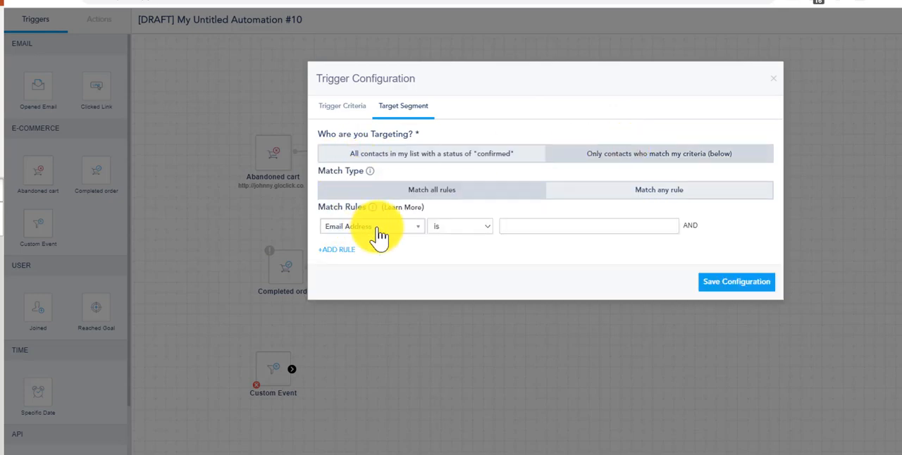
{"action": "left_click", "coordinate": [374, 226]}
{"action": "left_click", "coordinate": [531, 251]}
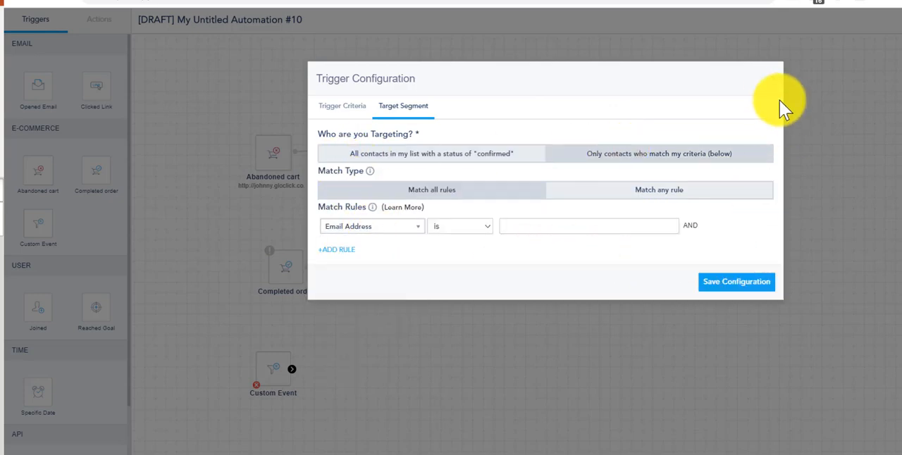
{"action": "left_click", "coordinate": [775, 80]}
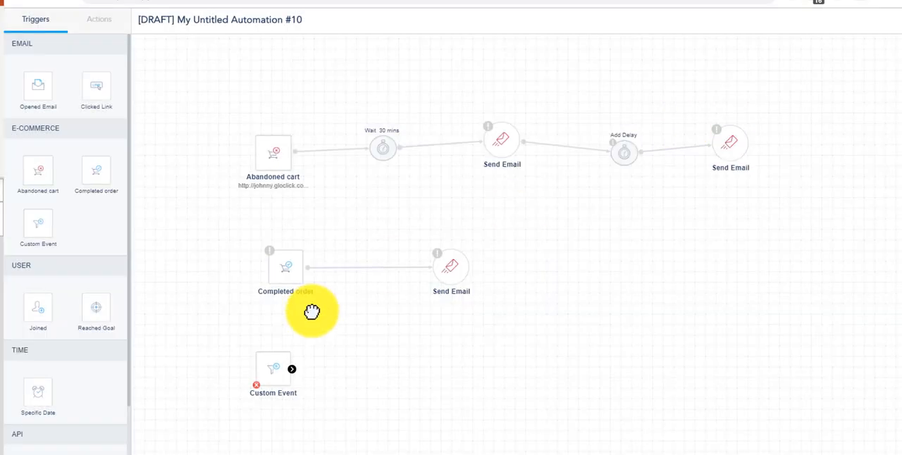
- Reopen the Custom Event trigger to review its saved criteria, and close the configuration
{"action": "left_click", "coordinate": [280, 377]}
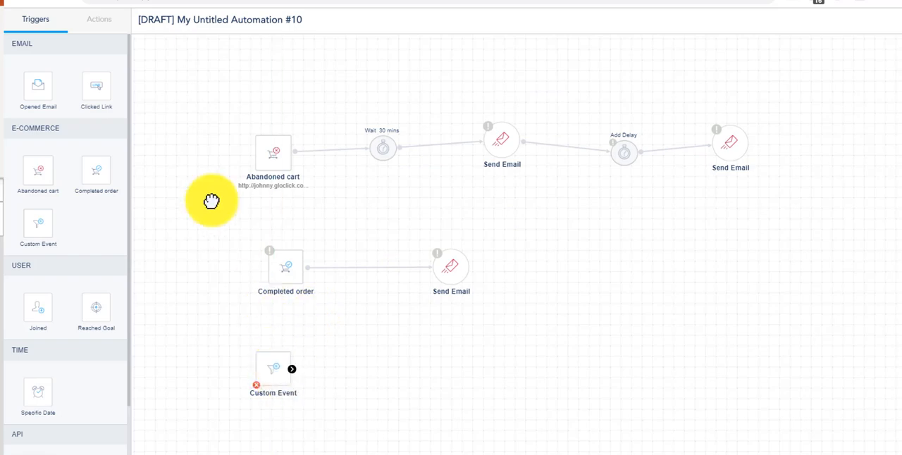
{"action": "double_click", "coordinate": [271, 367]}
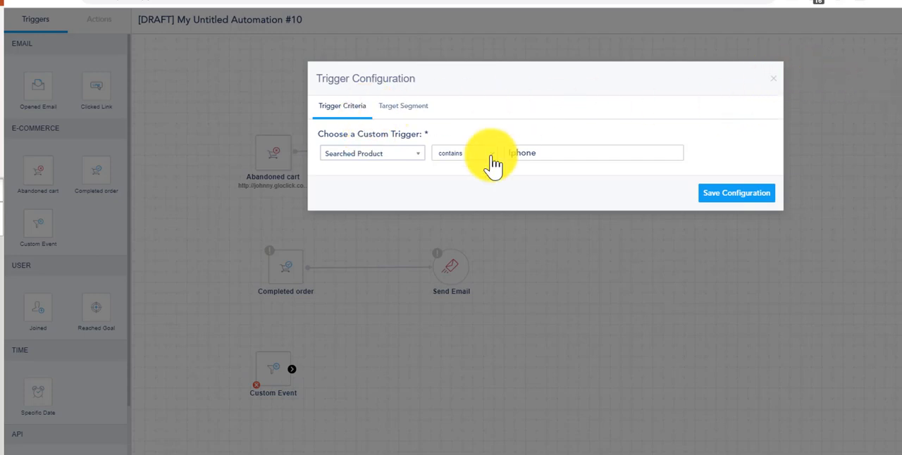
{"action": "left_click", "coordinate": [775, 86]}
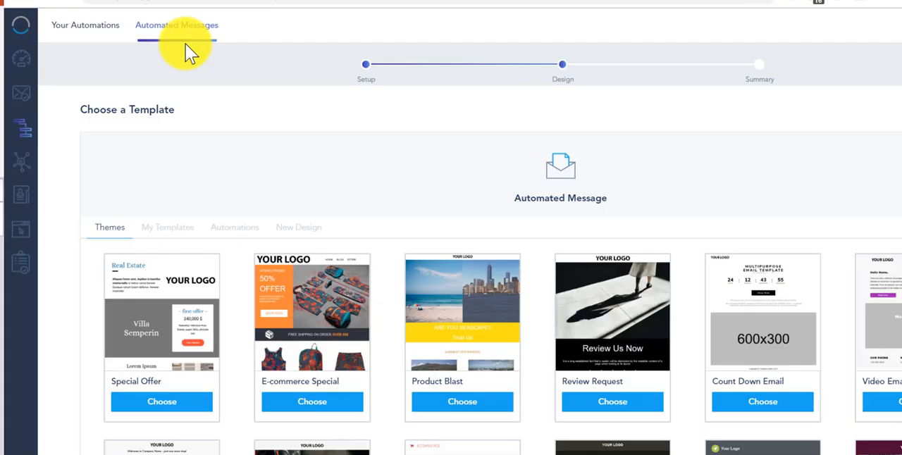
- Browse the themes for the automated message and start a new design with the Template Designer
{"action": "scroll", "coordinate": [352, 292], "scroll_direction": "down", "scroll_amount": 2}
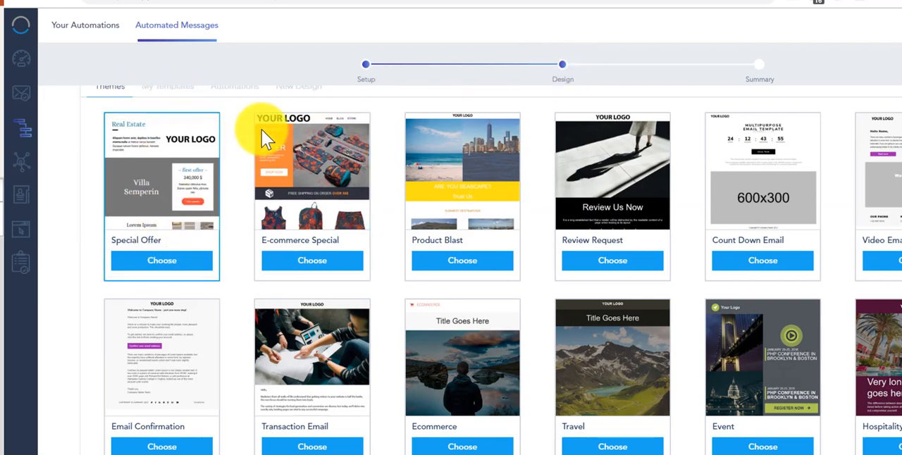
{"action": "scroll", "coordinate": [272, 125], "scroll_direction": "up", "scroll_amount": 2}
{"action": "left_click", "coordinate": [315, 233]}
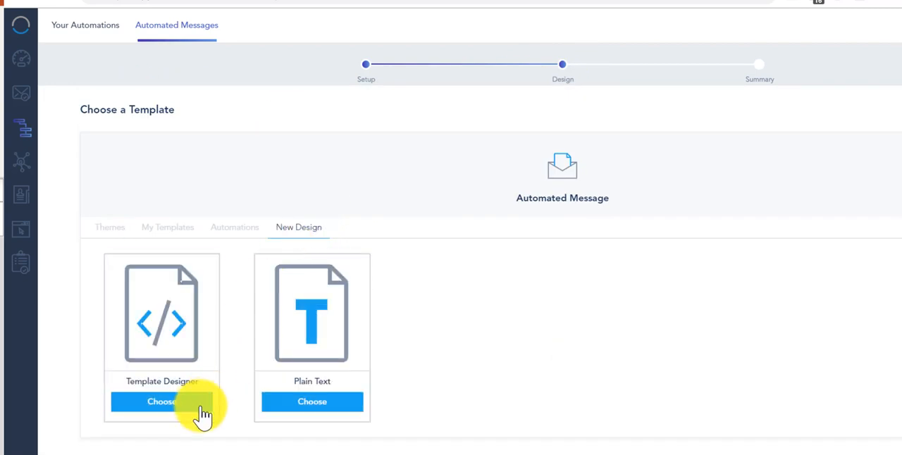
{"action": "left_click", "coordinate": [112, 235]}
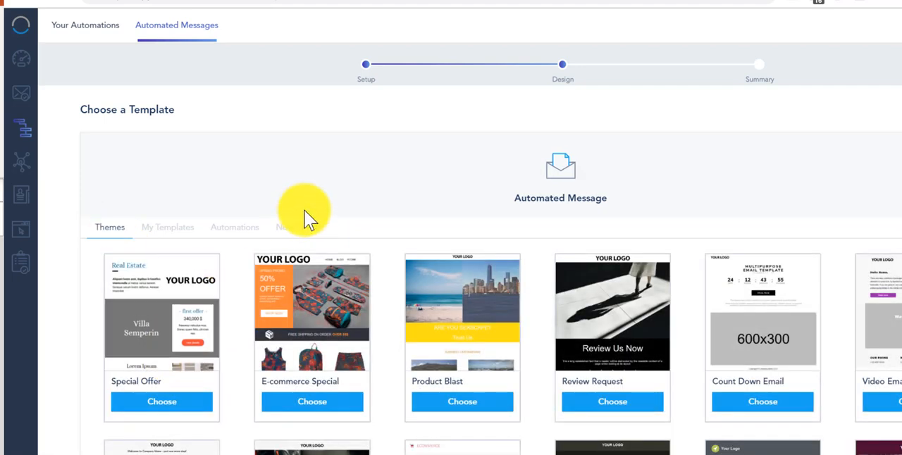
{"action": "left_click", "coordinate": [303, 228]}
{"action": "left_click", "coordinate": [162, 403]}
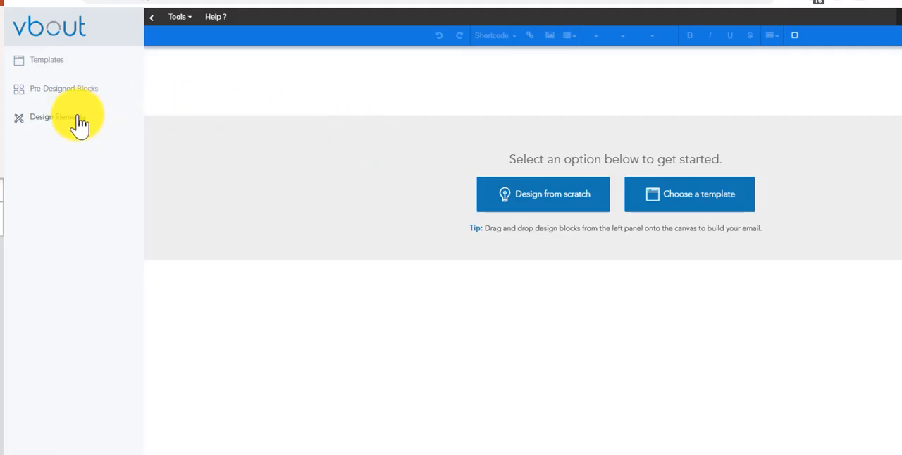
- Add a single-column layout to the empty email canvas and place an Image component in it
{"action": "left_click", "coordinate": [71, 119]}
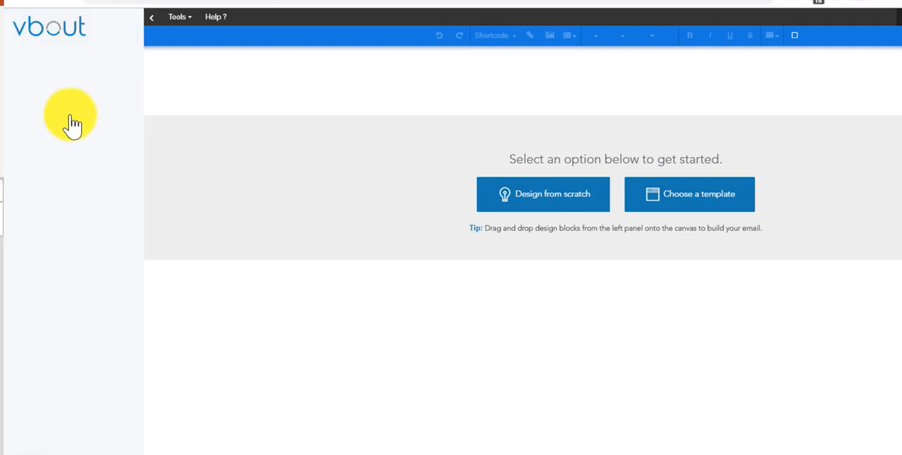
{"action": "left_click_drag", "start_coordinate": [26, 76], "coordinate": [631, 113]}
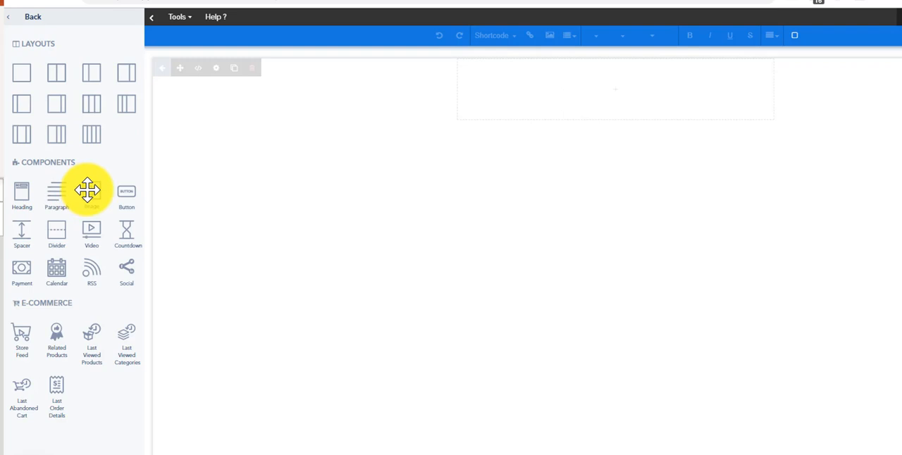
{"action": "left_click_drag", "start_coordinate": [87, 189], "coordinate": [601, 86]}
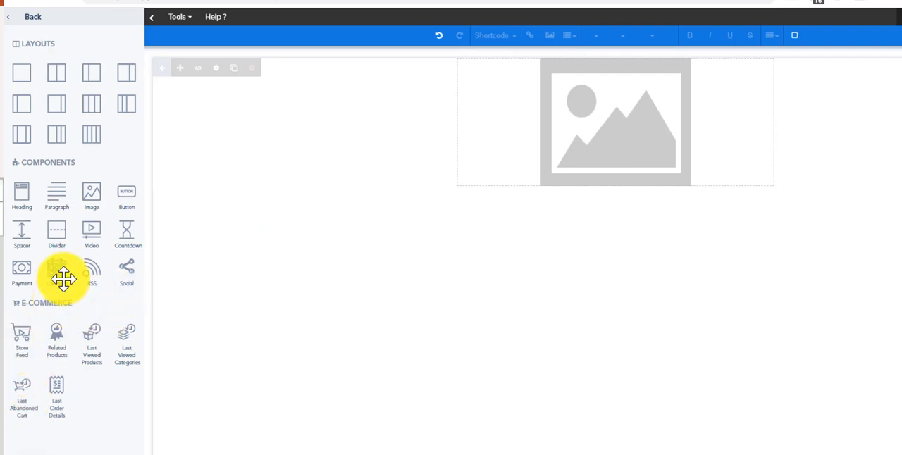
{"action": "left_click", "coordinate": [28, 19]}
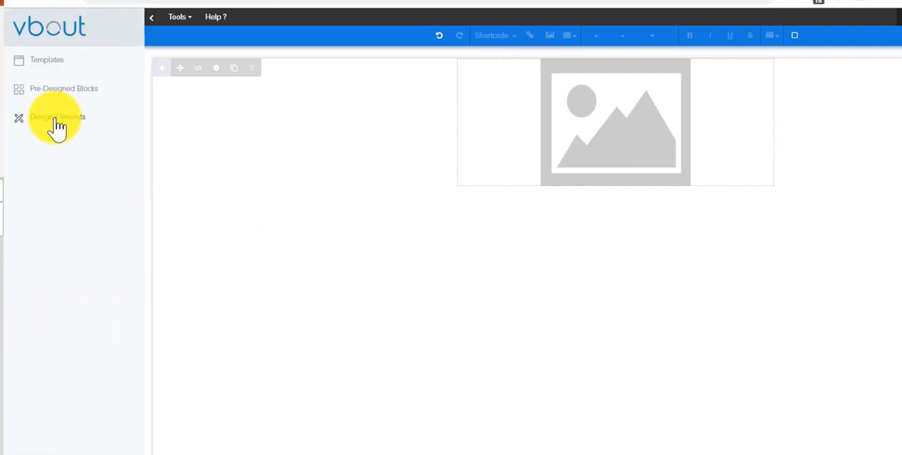
- Add a Last Abandoned Cart element below the image and choose the gloclick.com store for it
{"action": "left_click", "coordinate": [57, 126]}
{"action": "left_click_drag", "start_coordinate": [20, 391], "coordinate": [626, 219]}
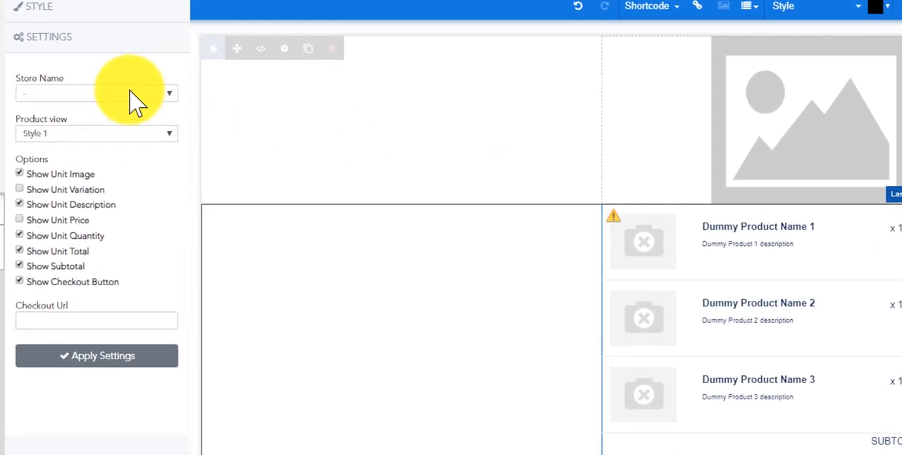
{"action": "left_click", "coordinate": [95, 103]}
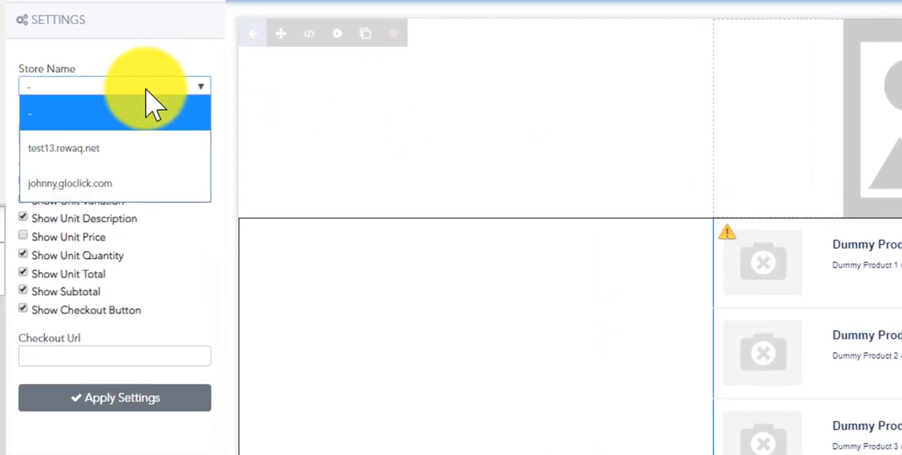
{"action": "left_click", "coordinate": [105, 182]}
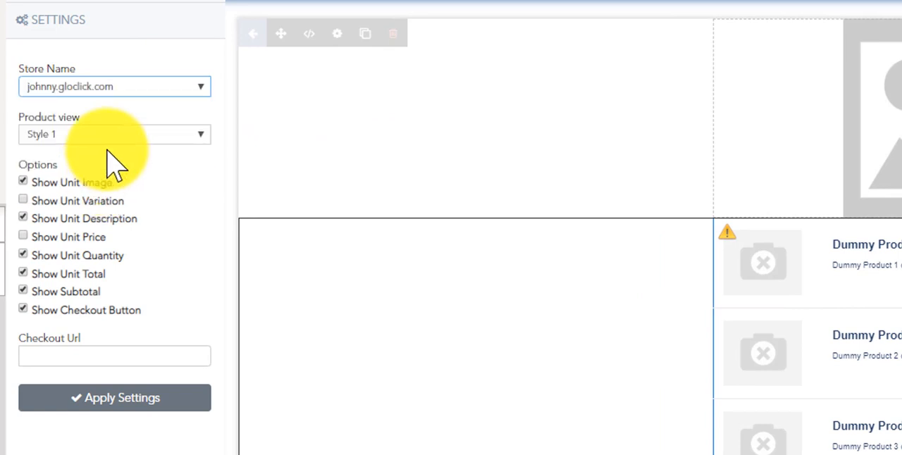
- Try the Style 2 product view for the abandoned cart element, and switch it back to Style 1
{"action": "left_click", "coordinate": [117, 131]}
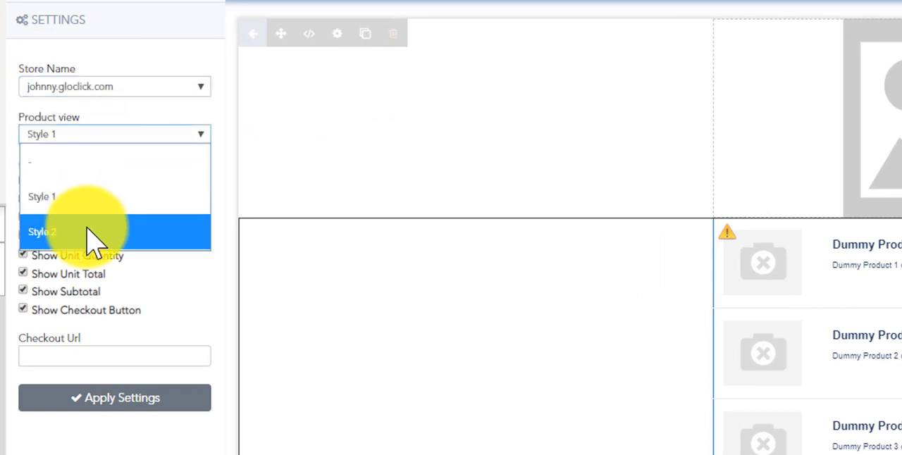
{"action": "left_click", "coordinate": [91, 229]}
{"action": "left_click", "coordinate": [90, 136]}
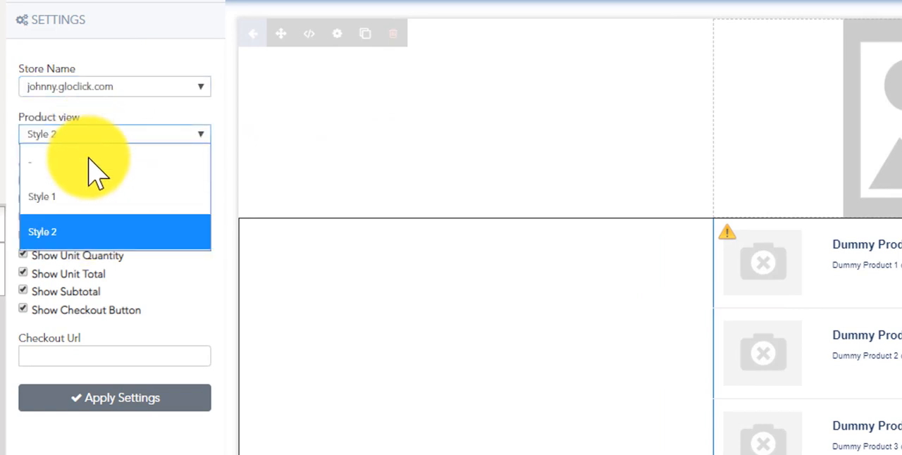
{"action": "left_click", "coordinate": [68, 197]}
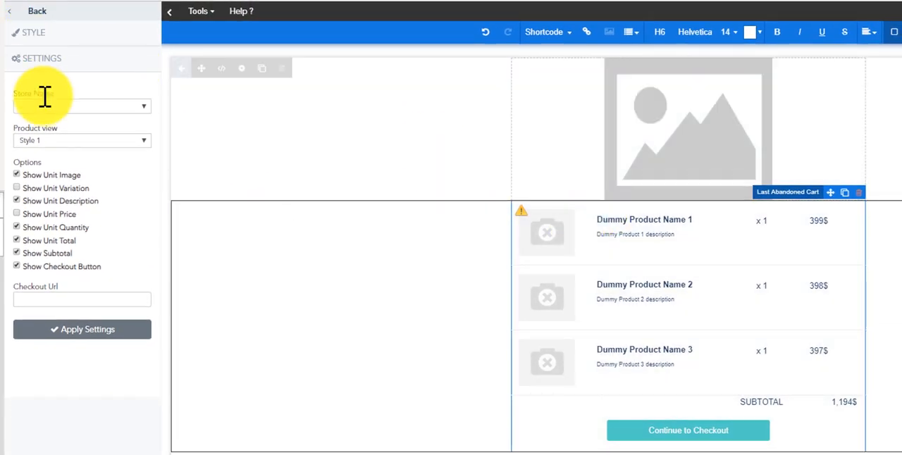
- Examine the abandoned cart's style options for product name, description, quantity, total and image
{"action": "left_click", "coordinate": [43, 108]}
{"action": "left_click", "coordinate": [40, 35]}
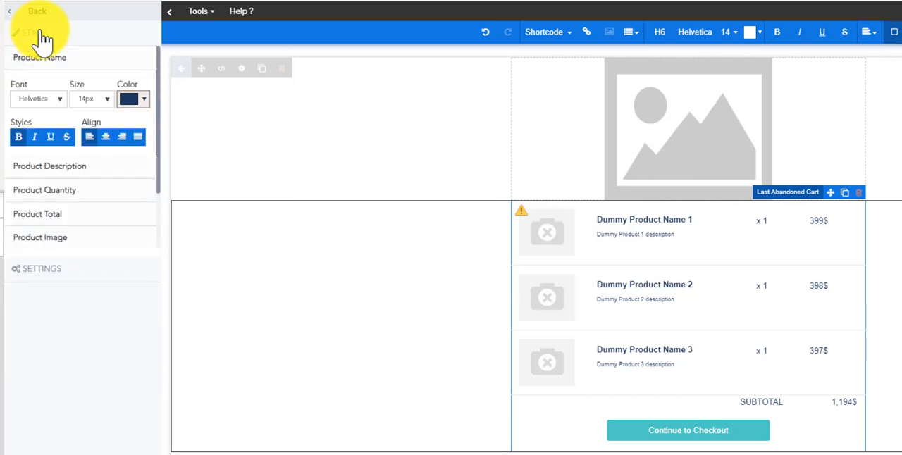
{"action": "left_click", "coordinate": [73, 171]}
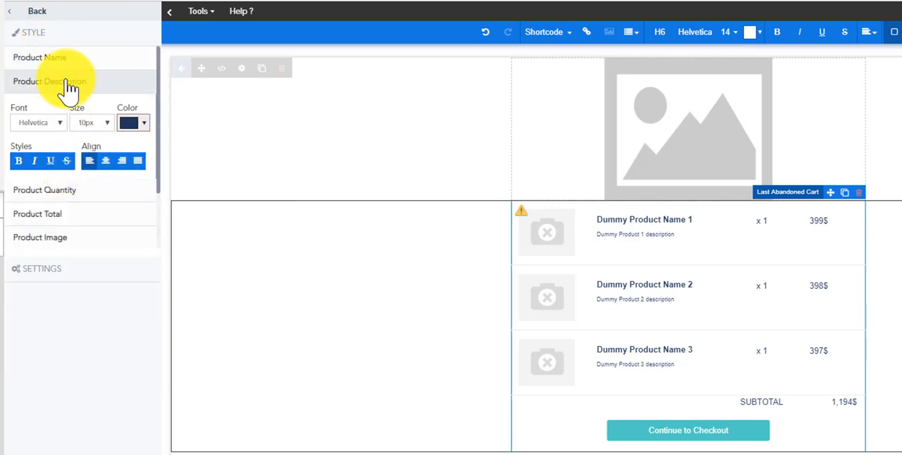
{"action": "left_click", "coordinate": [83, 194]}
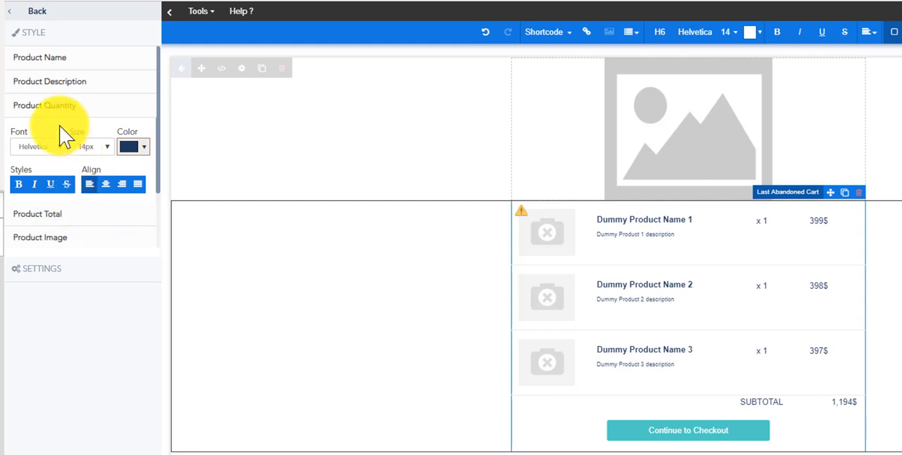
{"action": "left_click", "coordinate": [49, 217]}
{"action": "left_click", "coordinate": [61, 244]}
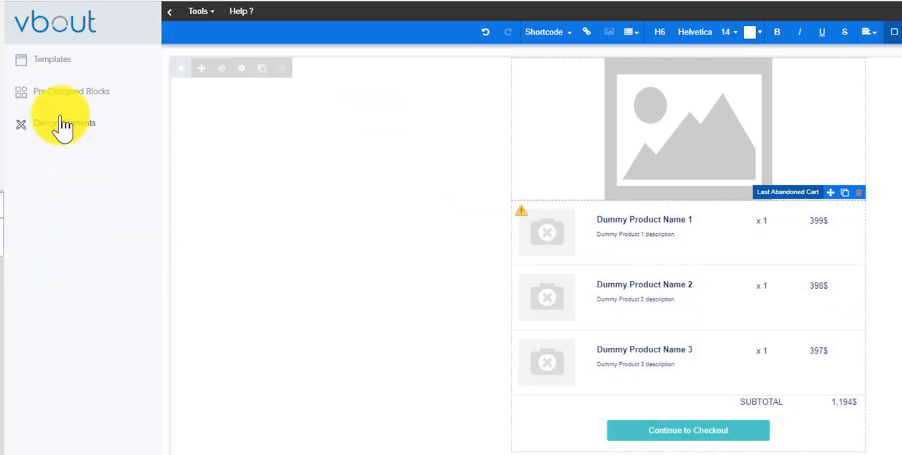
- Add a Related Products element to the email directly below the abandoned cart element
{"action": "left_click", "coordinate": [62, 119]}
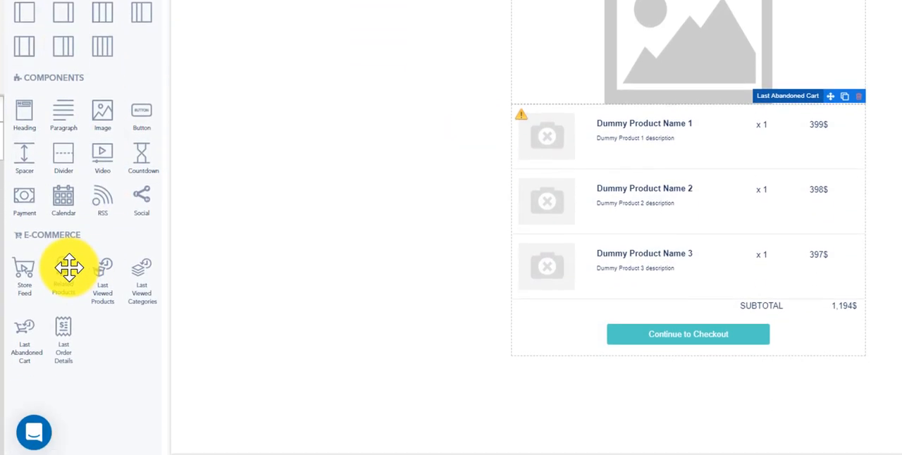
{"action": "left_click_drag", "start_coordinate": [67, 268], "coordinate": [695, 377]}
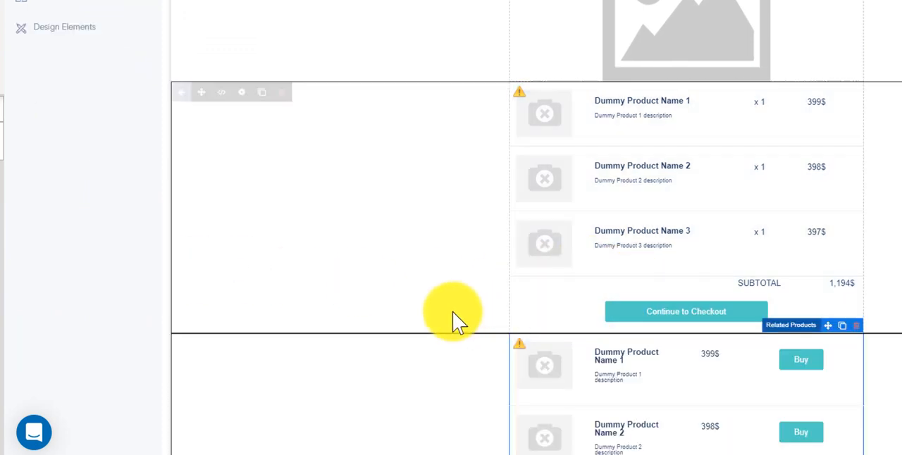
{"action": "scroll", "coordinate": [507, 282], "scroll_direction": "down", "scroll_amount": 1}
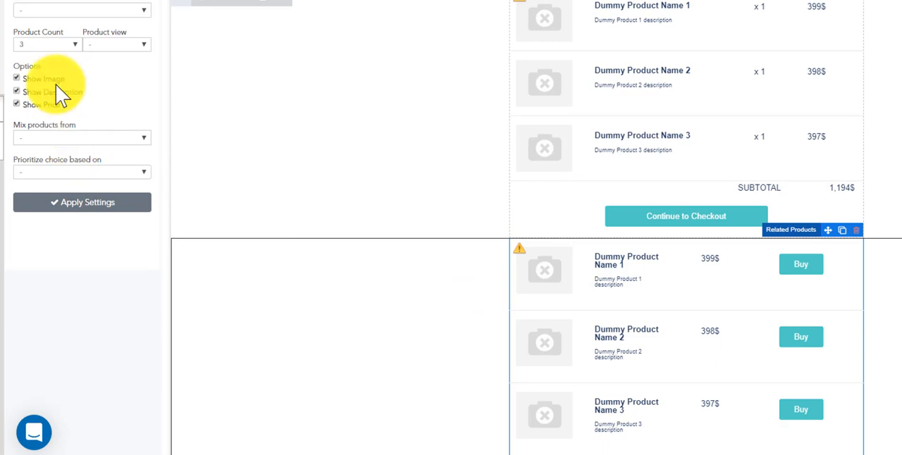
- Try the gloclick.com store with products mixed from 3 Categories for the Related Products element, and review its prioritization options
{"action": "left_click", "coordinate": [46, 10]}
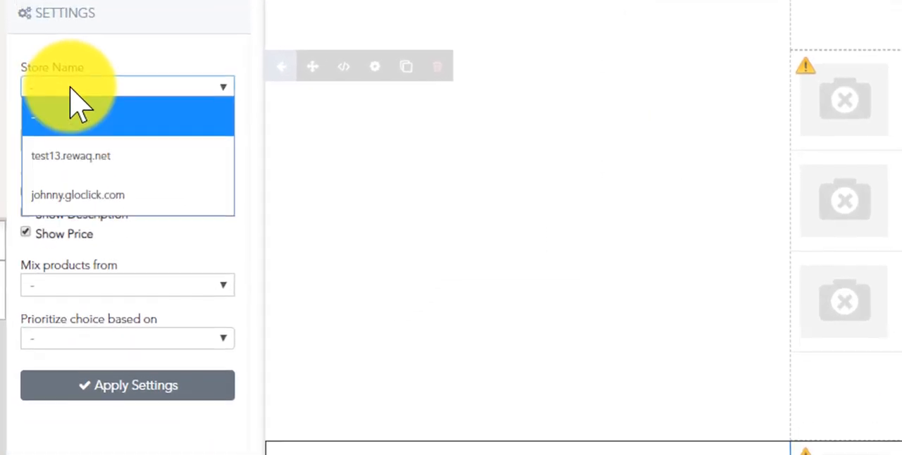
{"action": "left_click", "coordinate": [78, 196]}
{"action": "left_click", "coordinate": [104, 289]}
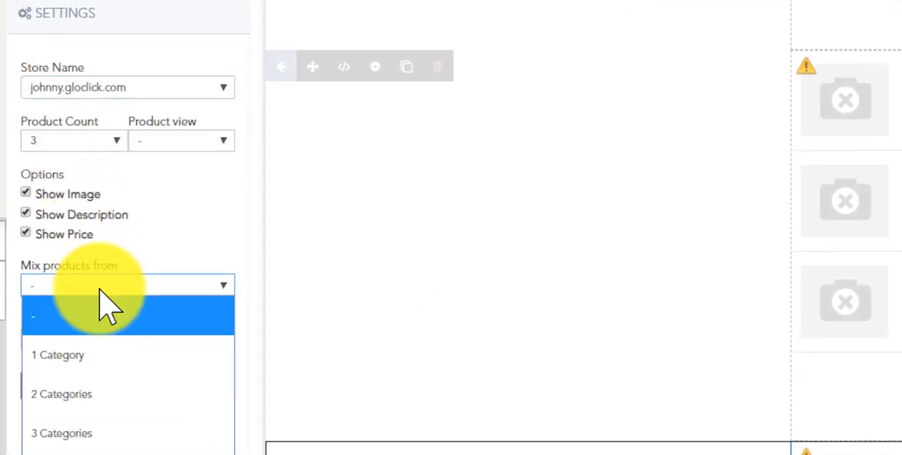
{"action": "left_click", "coordinate": [88, 434]}
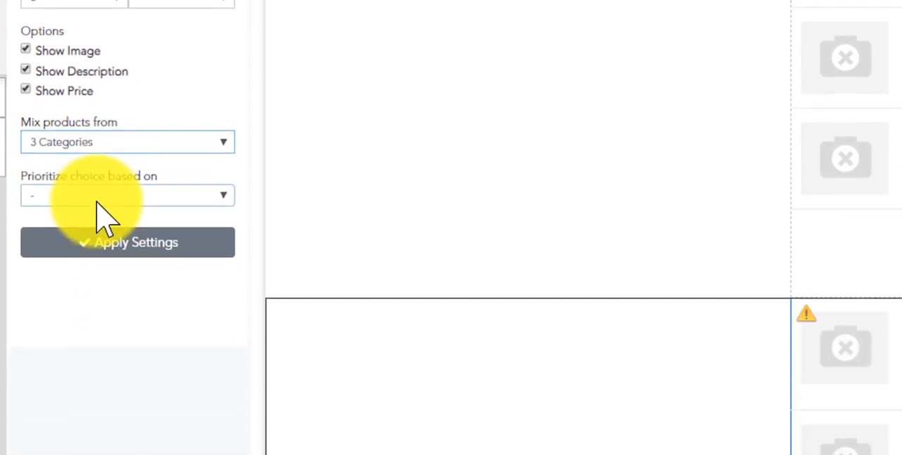
{"action": "left_click", "coordinate": [98, 198]}
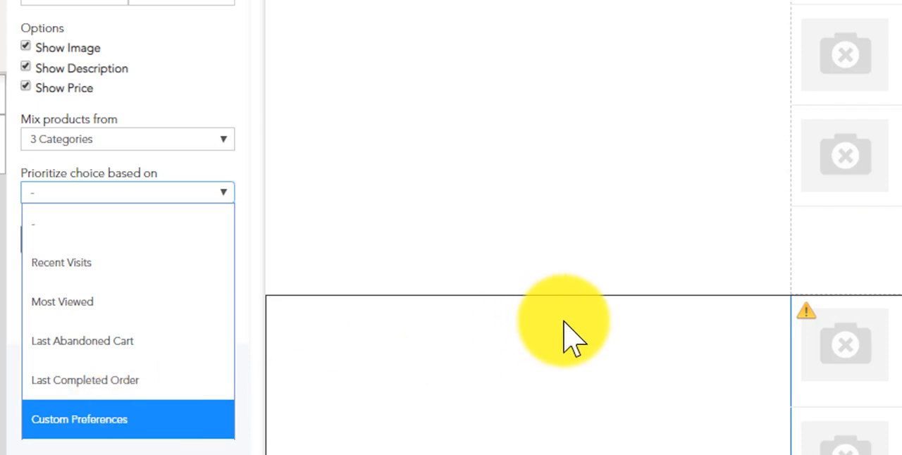
{"action": "left_click", "coordinate": [160, 451]}
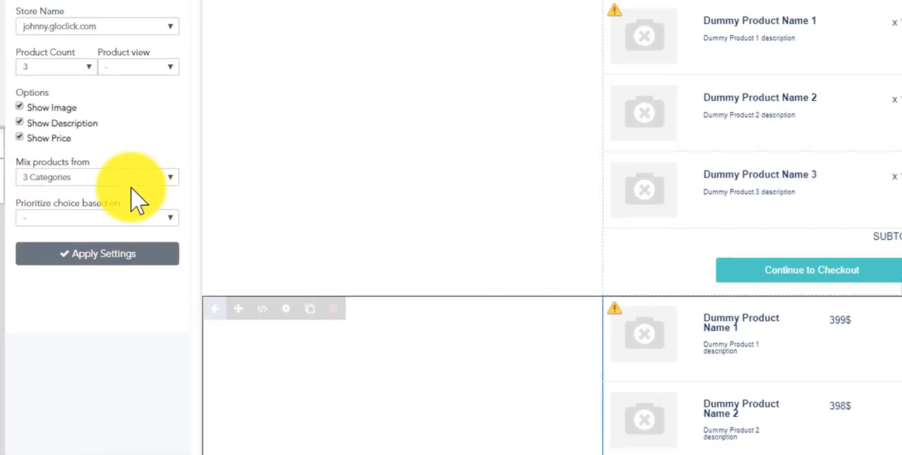
- Return to the design elements and try to place a Last Order Details element in the email
{"action": "left_click", "coordinate": [26, 14]}
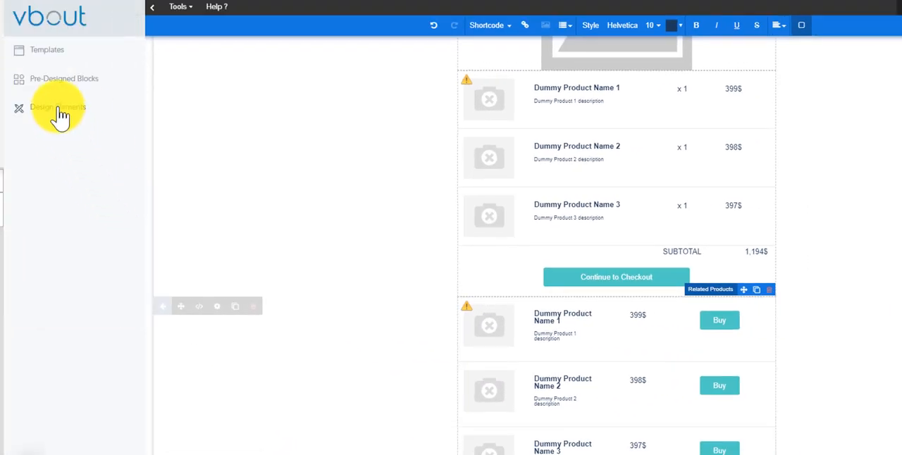
{"action": "left_click", "coordinate": [59, 108]}
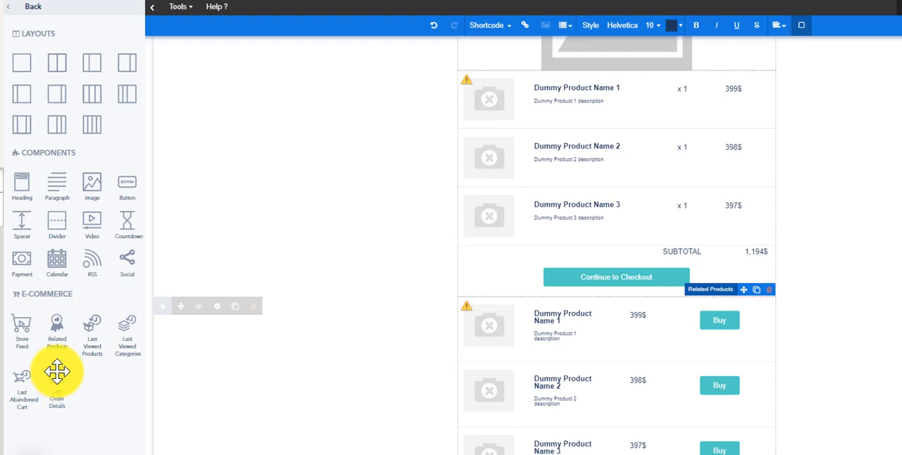
{"action": "left_click_drag", "start_coordinate": [57, 371], "coordinate": [479, 232]}
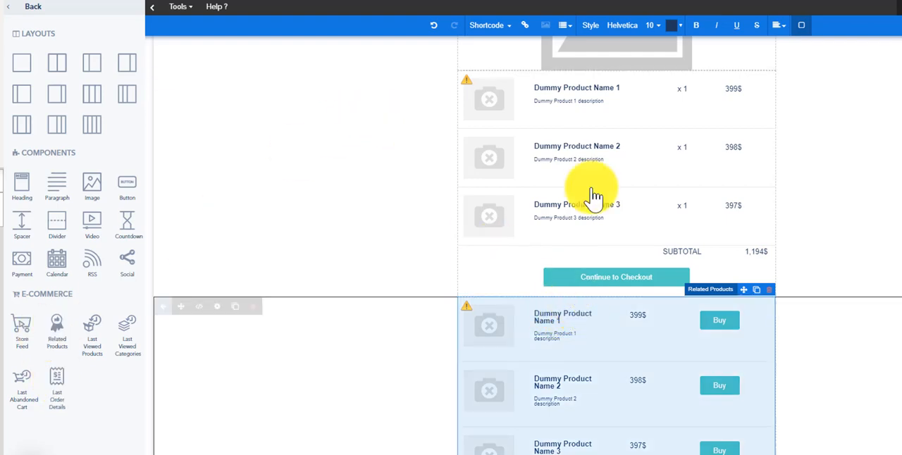
- Insert the test13.rewaq.net store's Last Abandoned Cart URL shortcode after the first related product's description
{"action": "left_click", "coordinate": [493, 26]}
{"action": "mouse_move", "coordinate": [539, 91]}
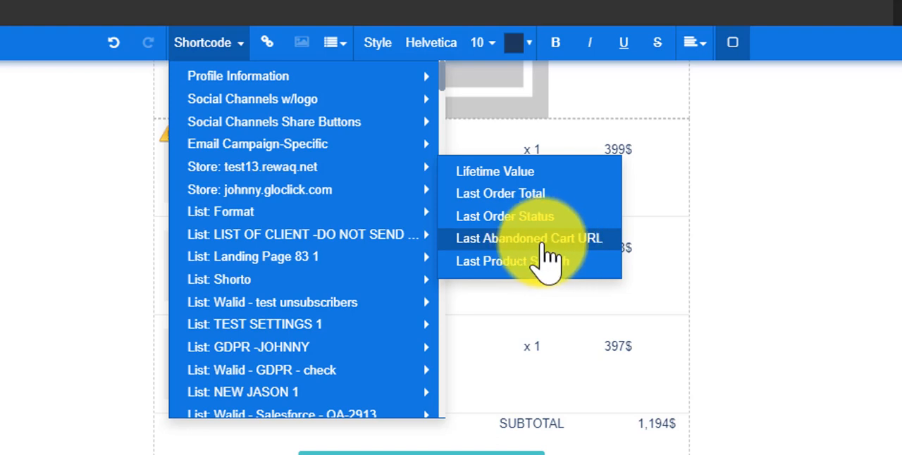
{"action": "left_click", "coordinate": [543, 240]}
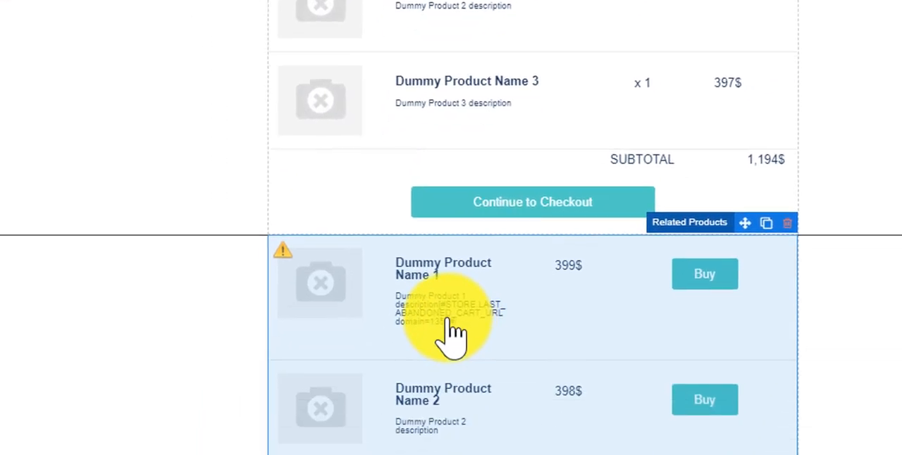
{"action": "mouse_move", "coordinate": [447, 319]}
{"action": "left_mouse_down"}
{"action": "mouse_move", "coordinate": [411, 302]}
{"action": "mouse_move", "coordinate": [441, 306]}
{"action": "left_mouse_up"}
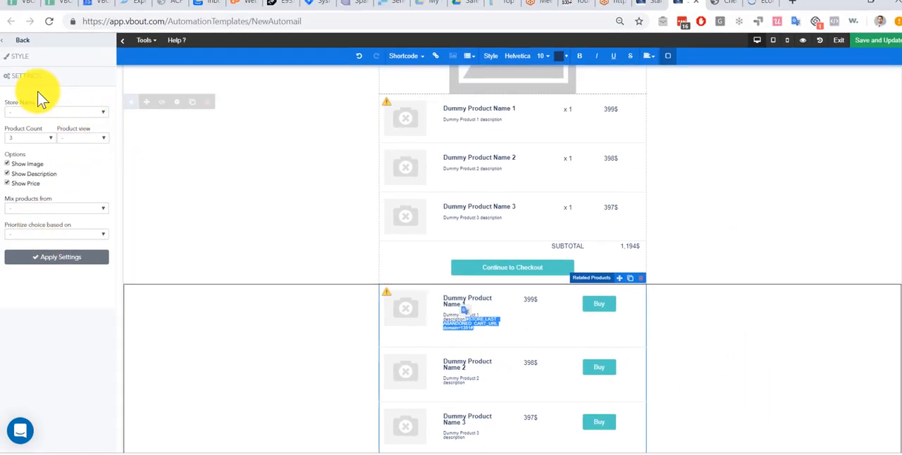
- Look over the whole email layout and the available e-commerce design elements
{"action": "scroll", "coordinate": [490, 335], "scroll_direction": "down", "scroll_amount": 1}
{"action": "scroll", "coordinate": [491, 342], "scroll_direction": "up", "scroll_amount": 3}
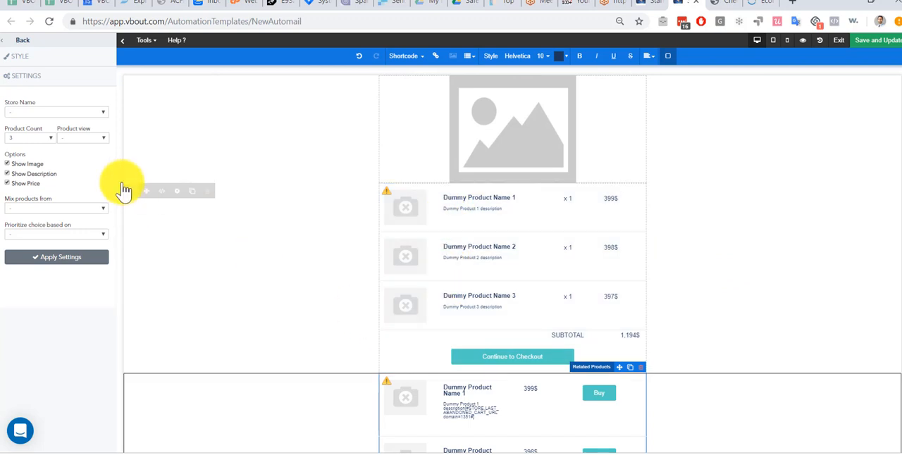
{"action": "left_click", "coordinate": [16, 40]}
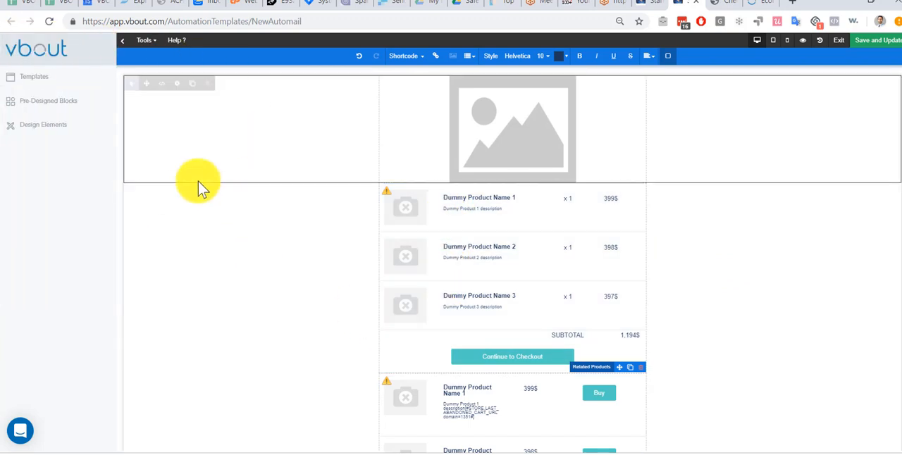
{"action": "left_click", "coordinate": [33, 131]}
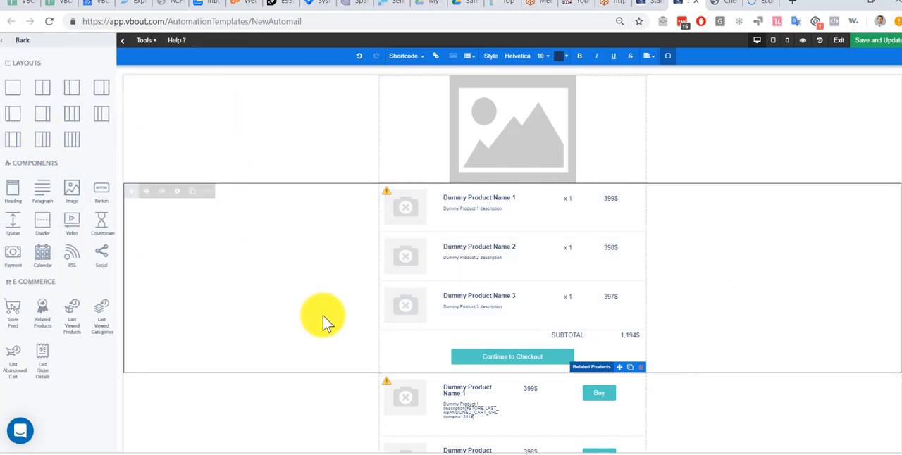
{"action": "scroll", "coordinate": [373, 262], "scroll_direction": "down", "scroll_amount": 1}
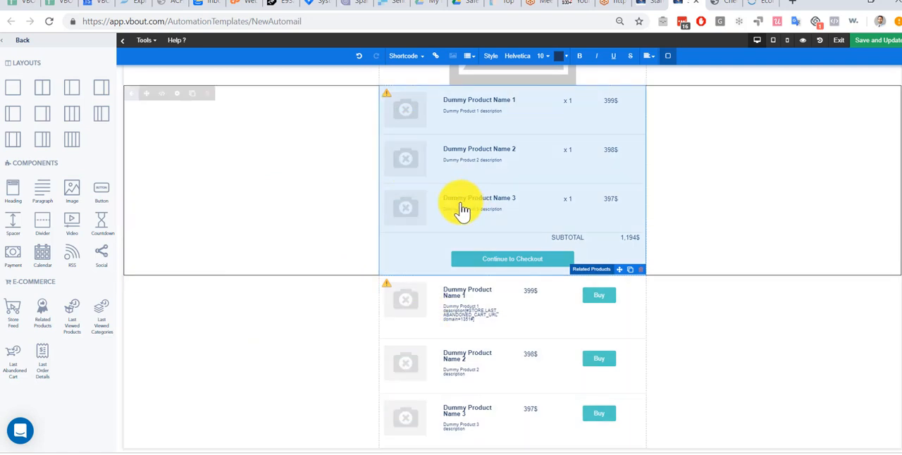
{"action": "scroll", "coordinate": [233, 282], "scroll_direction": "up", "scroll_amount": 2}
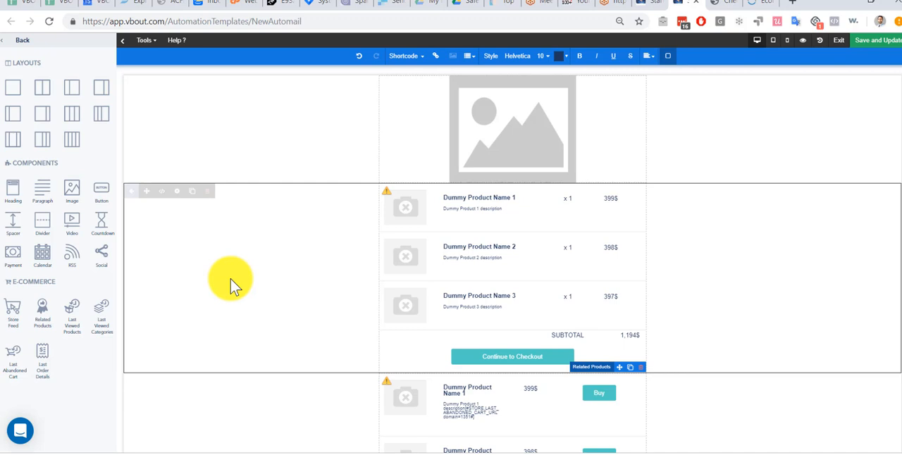